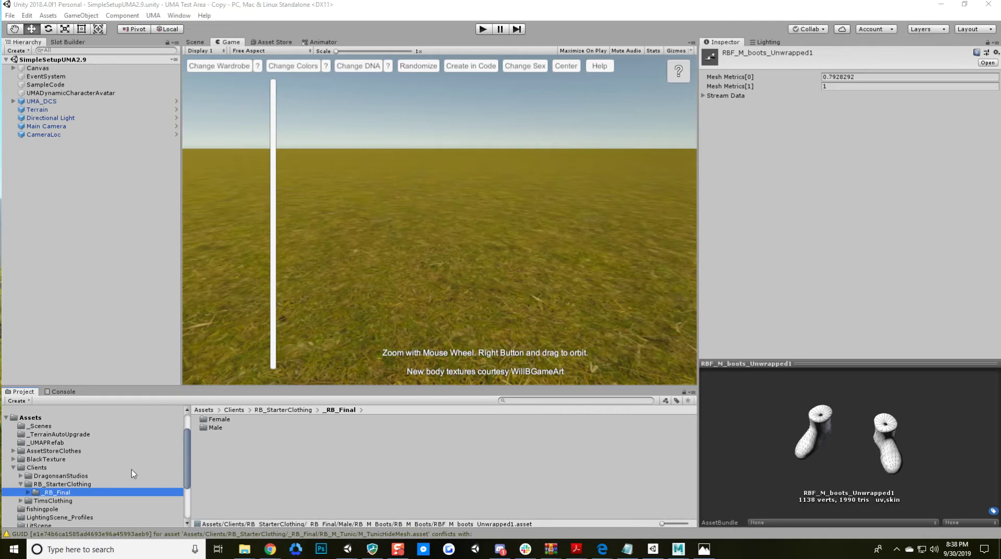
Expand the _RB_Final folder and open the Mesh folder under Male.
{"action": "left_click_drag", "start_coordinate": [185, 461], "coordinate": [187, 492]}
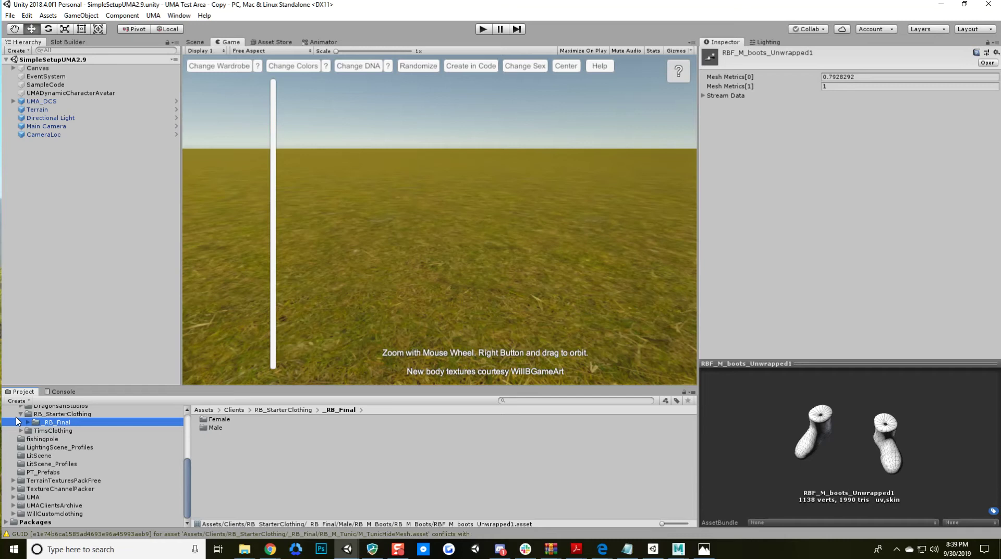
{"action": "left_click", "coordinate": [28, 422]}
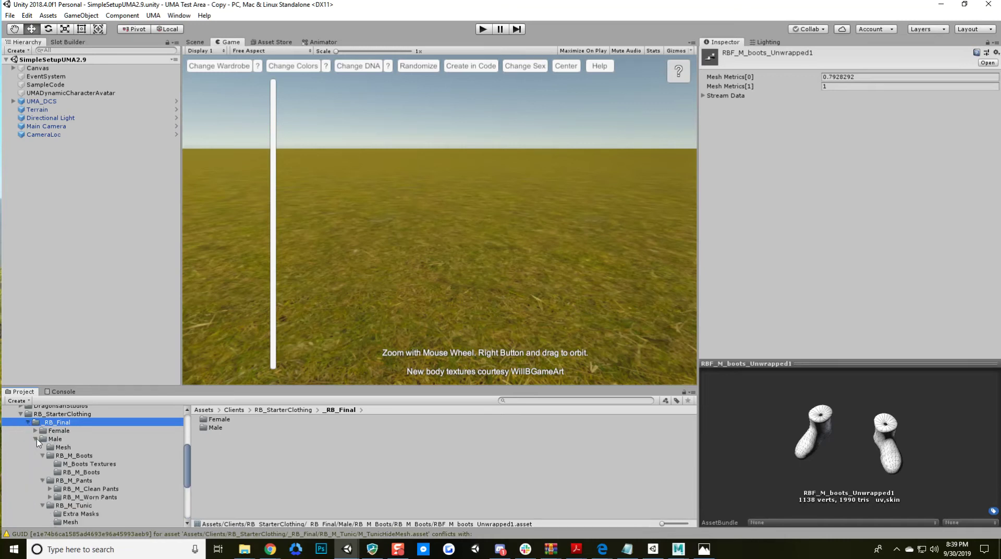
{"action": "scroll", "coordinate": [186, 463], "scroll_direction": "down", "scroll_amount": 3}
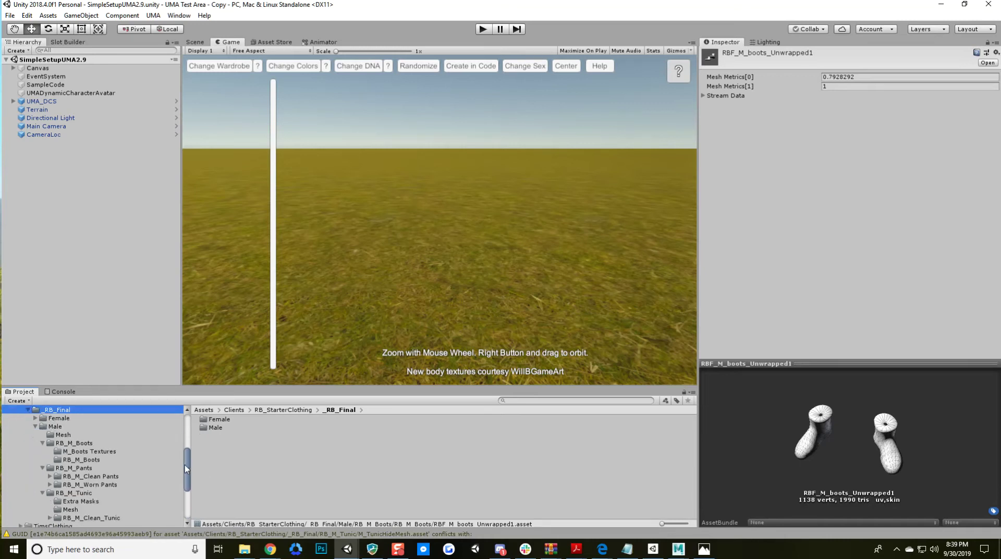
{"action": "left_click_drag", "start_coordinate": [182, 467], "coordinate": [185, 462]}
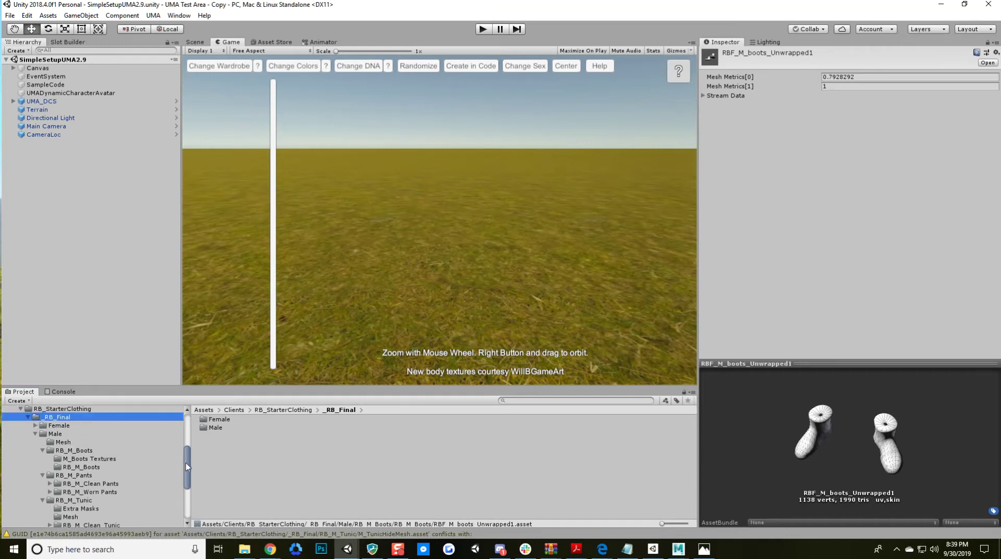
{"action": "left_click", "coordinate": [67, 443]}
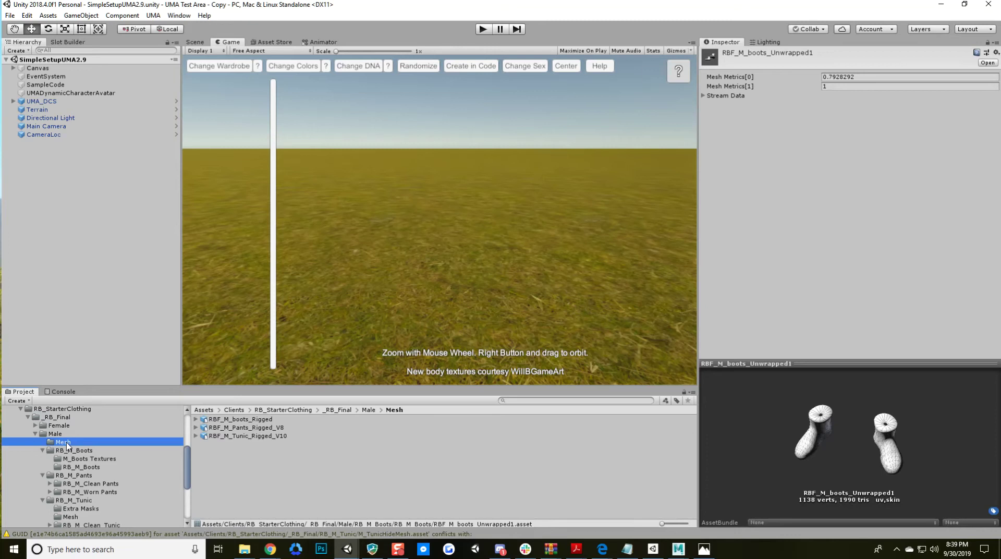
Examine the rigged boots, pants and tunic models in the male Mesh folder.
{"action": "left_click", "coordinate": [263, 427]}
{"action": "left_click", "coordinate": [260, 436]}
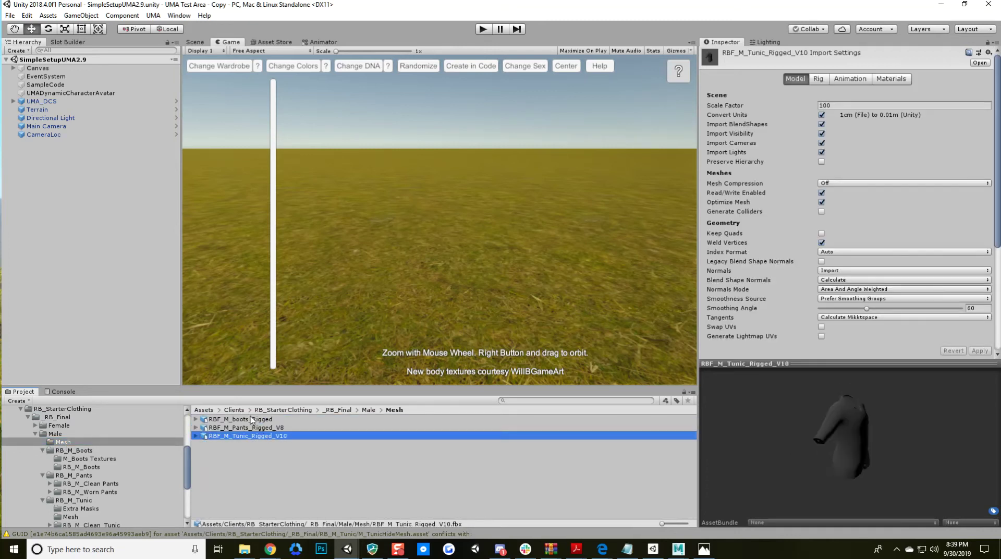
{"action": "left_click", "coordinate": [250, 427]}
{"action": "left_click", "coordinate": [249, 436]}
{"action": "key", "text": "Up"}
{"action": "key", "text": "Up"}
{"action": "key", "text": "Down"}
{"action": "key", "text": "Down"}
Look through the male RB_M_Boots folder, its M_Boots Textures folder and the inner RB_M_Boots folder.
{"action": "left_click", "coordinate": [78, 451]}
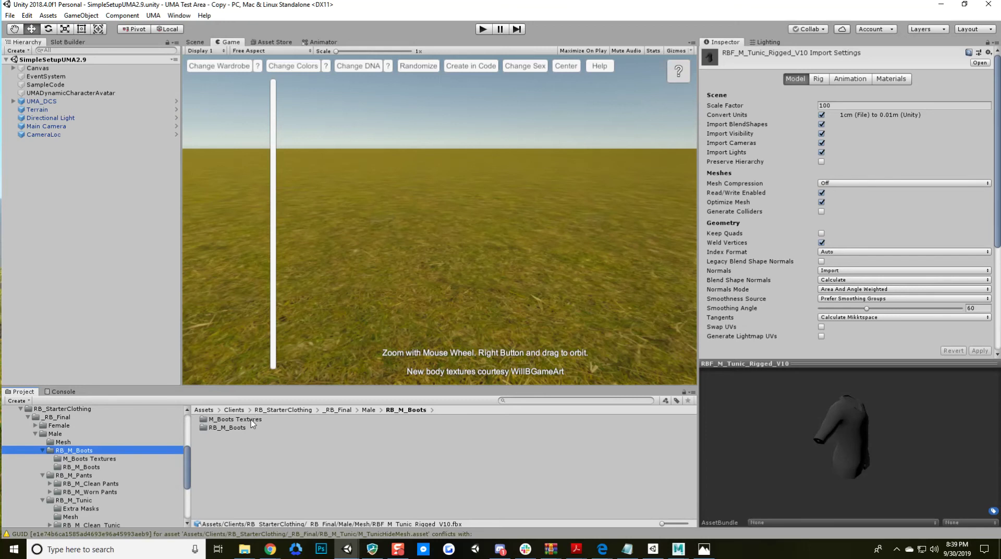
{"action": "left_click", "coordinate": [252, 420]}
{"action": "left_click", "coordinate": [94, 467]}
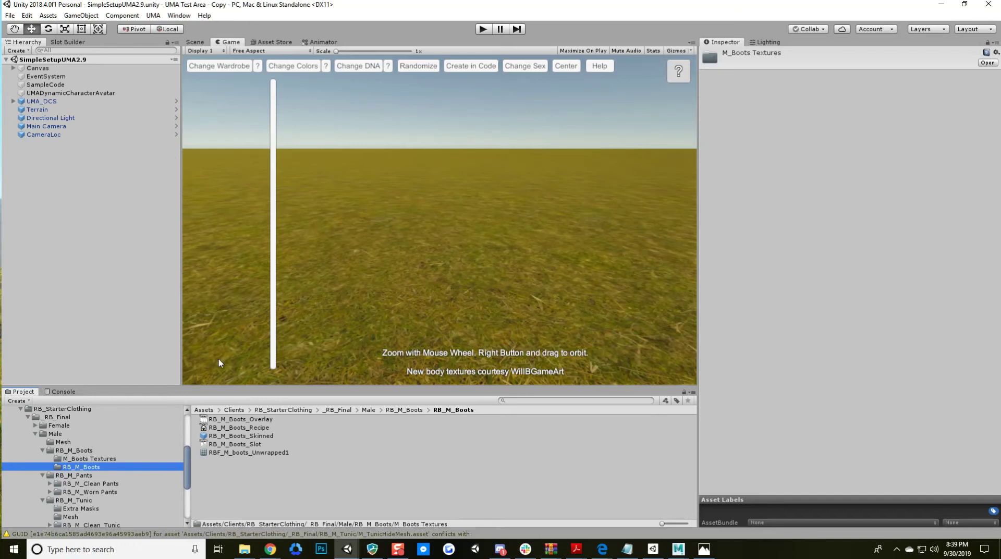
In the Slot Builder, assign RBF_M_boots_Unwrapped1 from the RBF_M_boots_Rigged model as the slot mesh.
{"action": "left_click", "coordinate": [81, 46]}
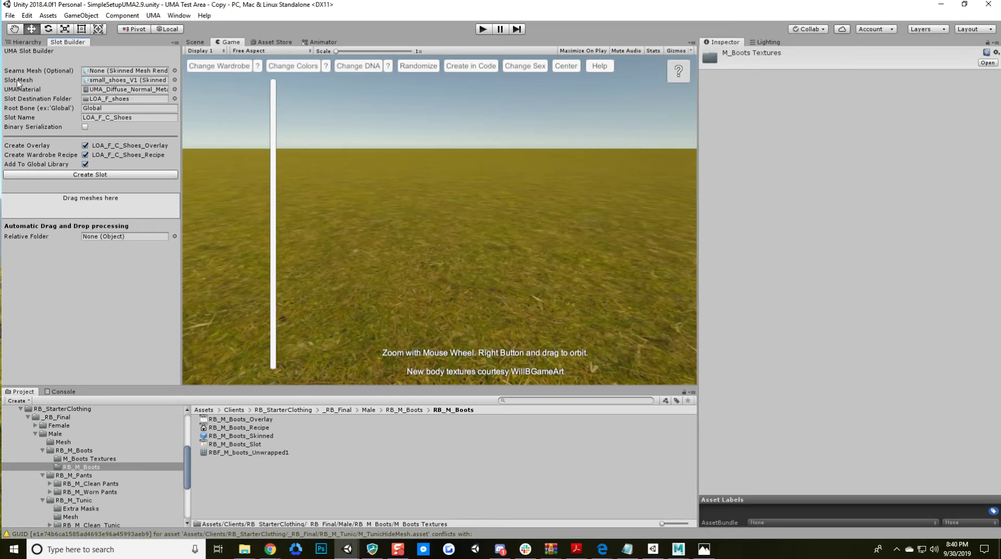
{"action": "left_click", "coordinate": [95, 451]}
{"action": "left_click", "coordinate": [75, 444]}
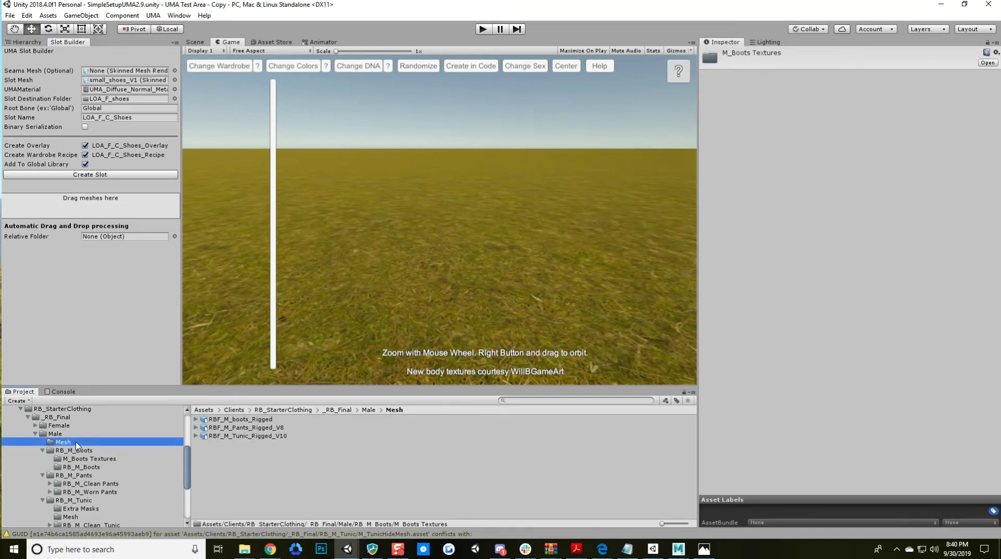
{"action": "left_click", "coordinate": [197, 419]}
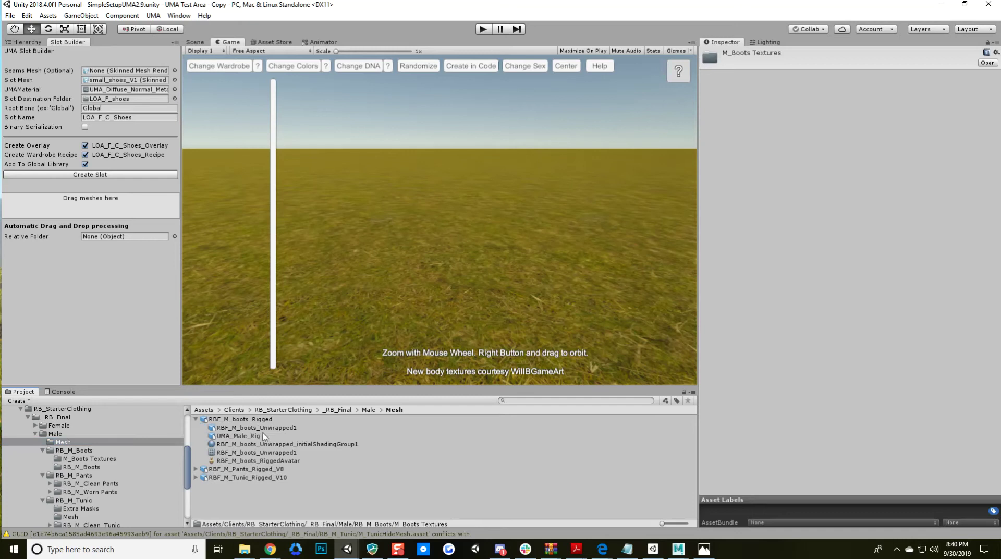
{"action": "left_click", "coordinate": [240, 428]}
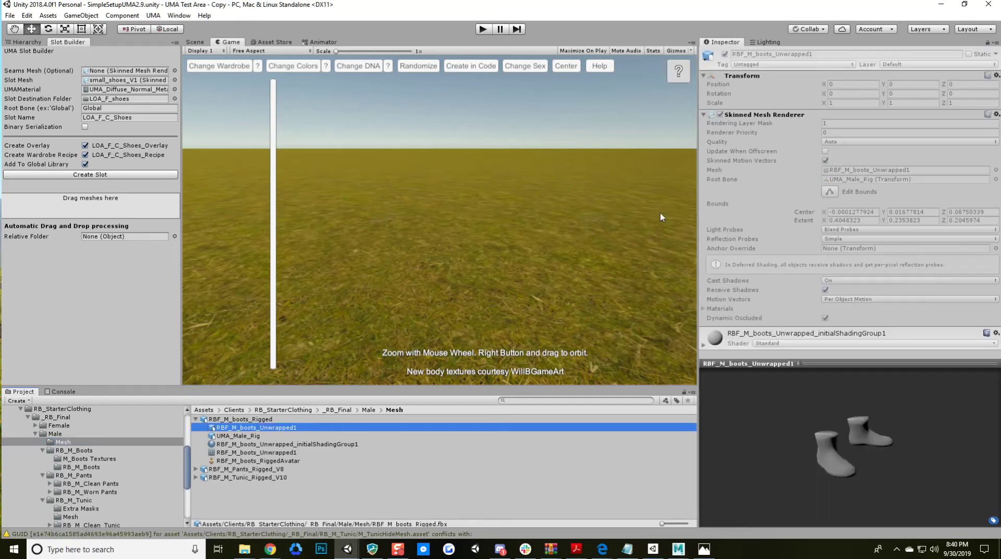
{"action": "left_click_drag", "start_coordinate": [248, 428], "coordinate": [110, 81]}
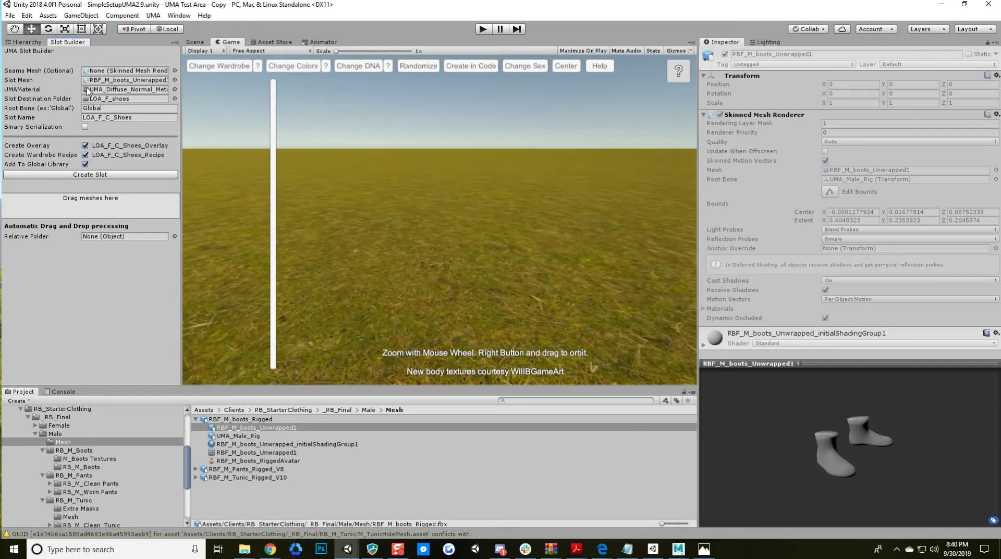
Review the UMAMaterial choices, keeping UMA_Diffuse_Normal_Metallic, and set the slot destination folder to the inner RB_M_Boots folder.
{"action": "left_click", "coordinate": [174, 89]}
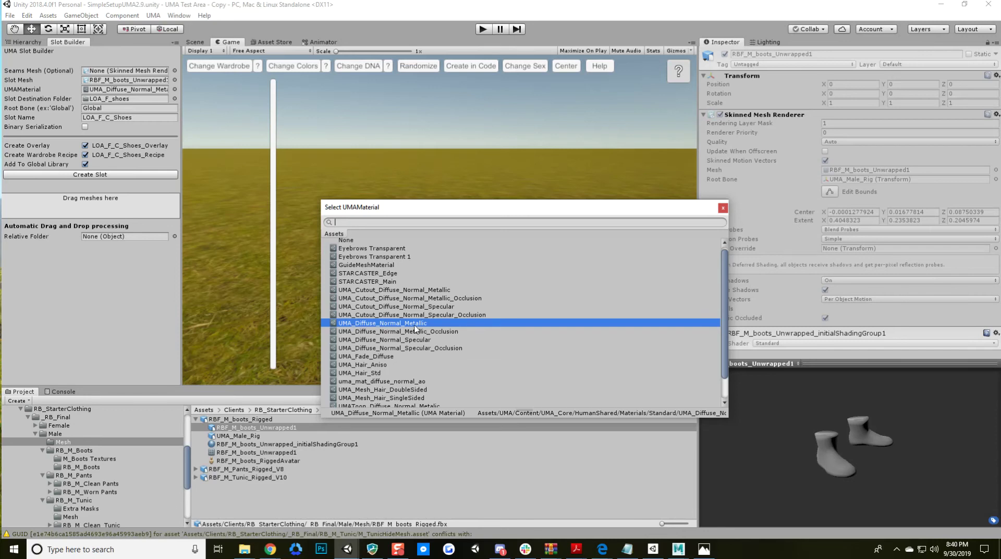
{"action": "left_click", "coordinate": [723, 208]}
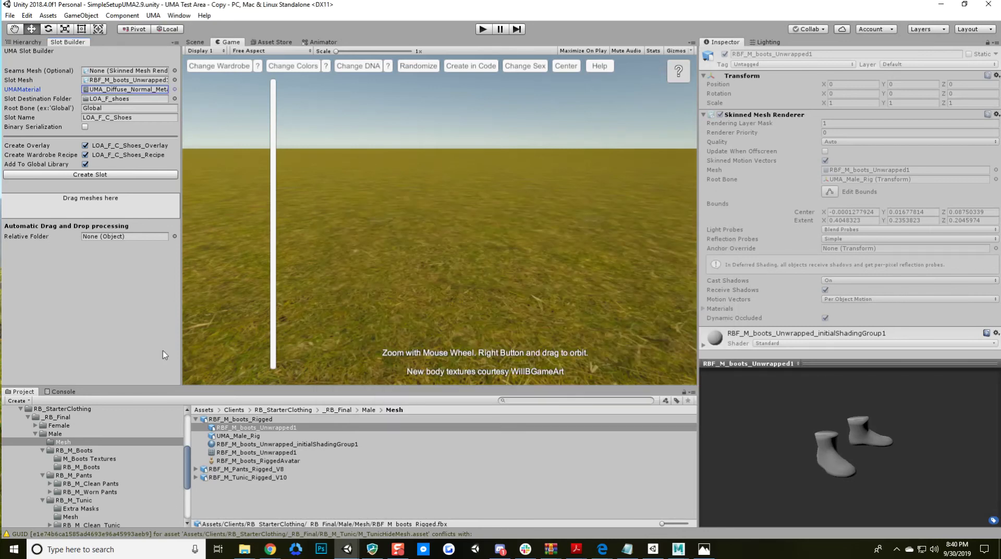
{"action": "left_click", "coordinate": [75, 451]}
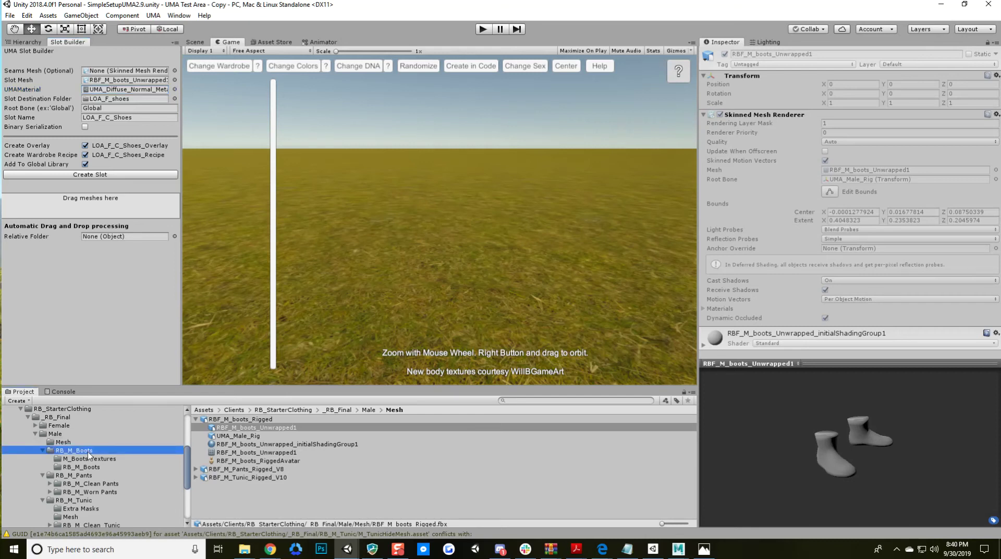
{"action": "key", "text": "Up"}
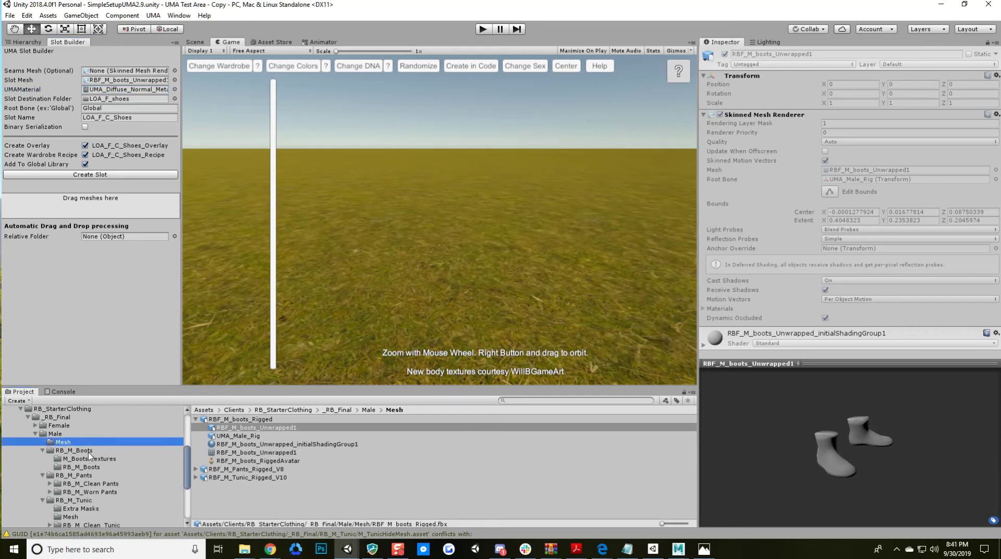
{"action": "left_click", "coordinate": [78, 451]}
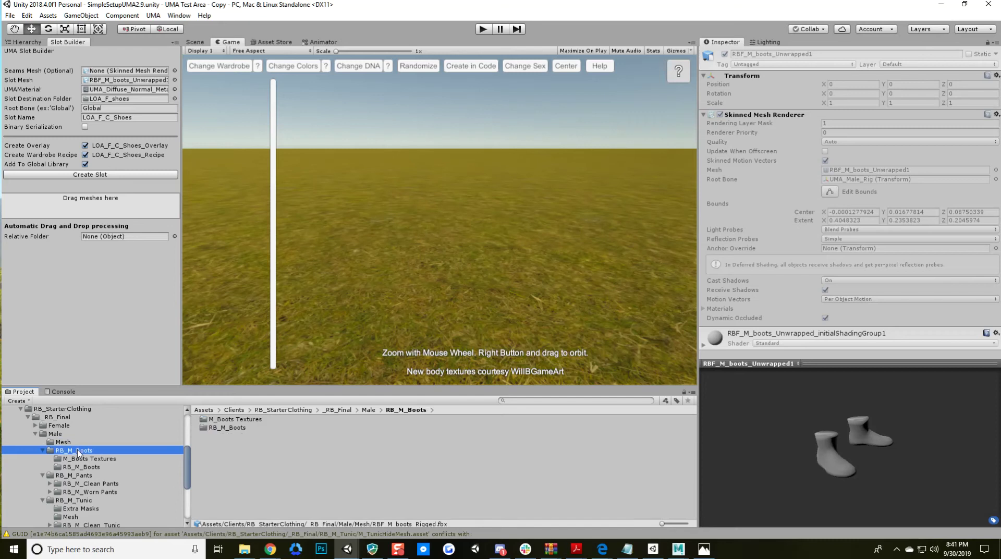
{"action": "left_click", "coordinate": [86, 467]}
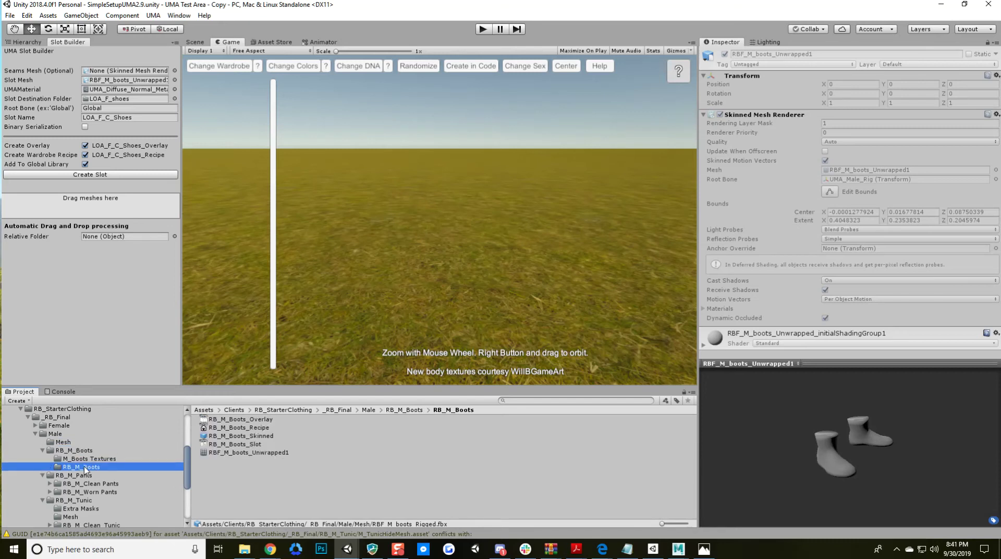
{"action": "left_click_drag", "start_coordinate": [85, 467], "coordinate": [143, 103]}
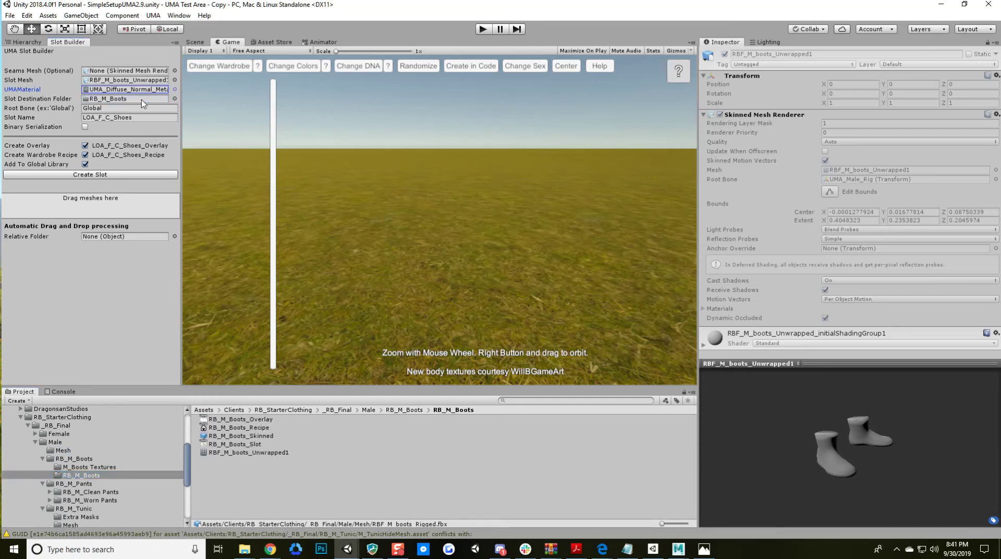
Set the slot name to RB_M_Boots.
{"action": "left_click", "coordinate": [94, 107]}
{"action": "left_click", "coordinate": [138, 120]}
{"action": "left_click_drag", "start_coordinate": [134, 122], "coordinate": [83, 120]}
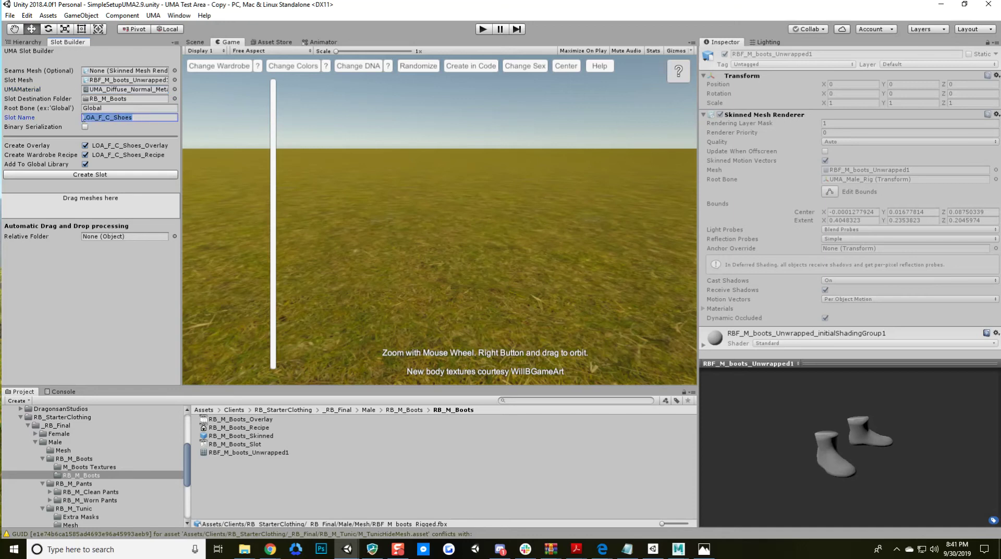
{"action": "type", "text": "RB"}
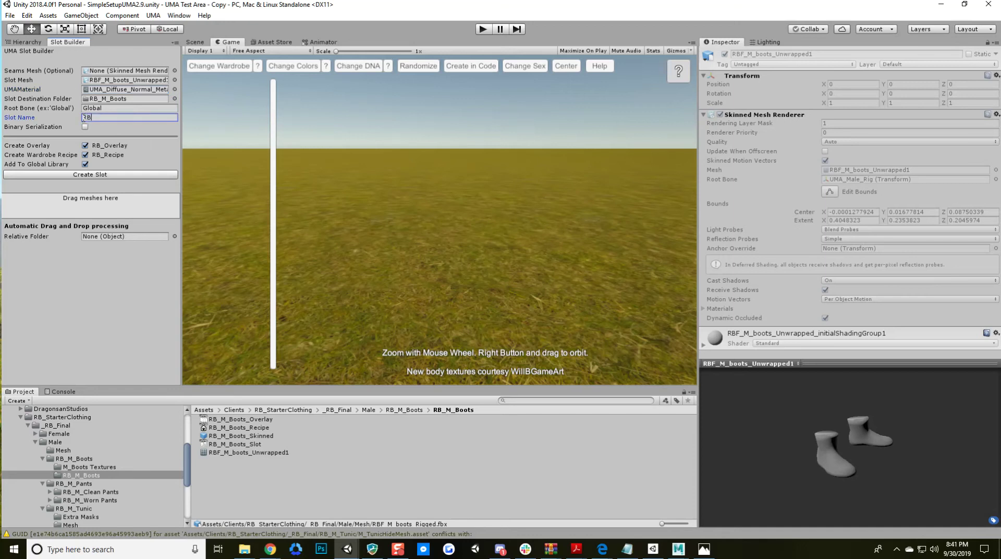
{"action": "type", "text": "_M_Boots"}
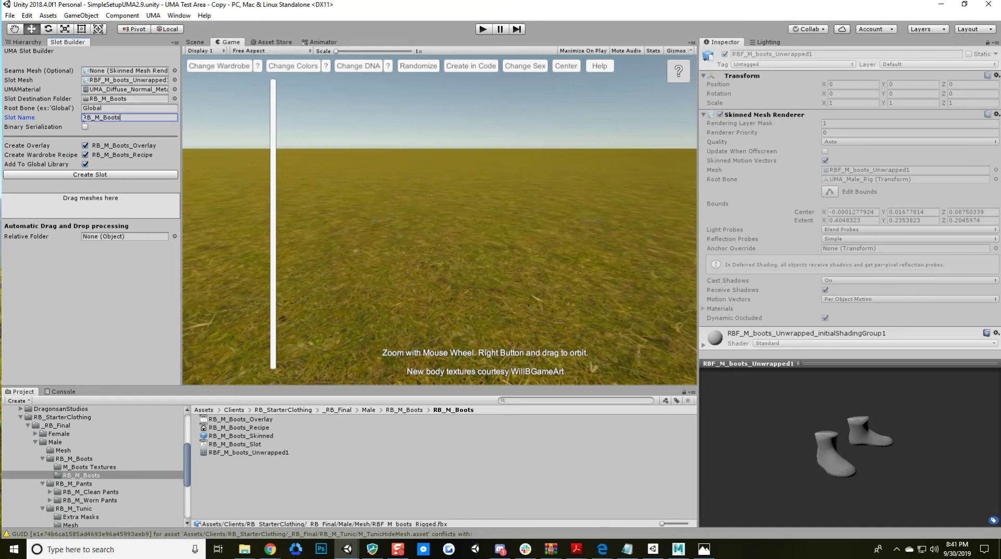
Change the slot name to RB_M_Boots2 and create the slot with an overlay and wardrobe recipe, added to the global library.
{"action": "left_click", "coordinate": [85, 155]}
{"action": "left_click", "coordinate": [85, 155]}
{"action": "left_click", "coordinate": [113, 175]}
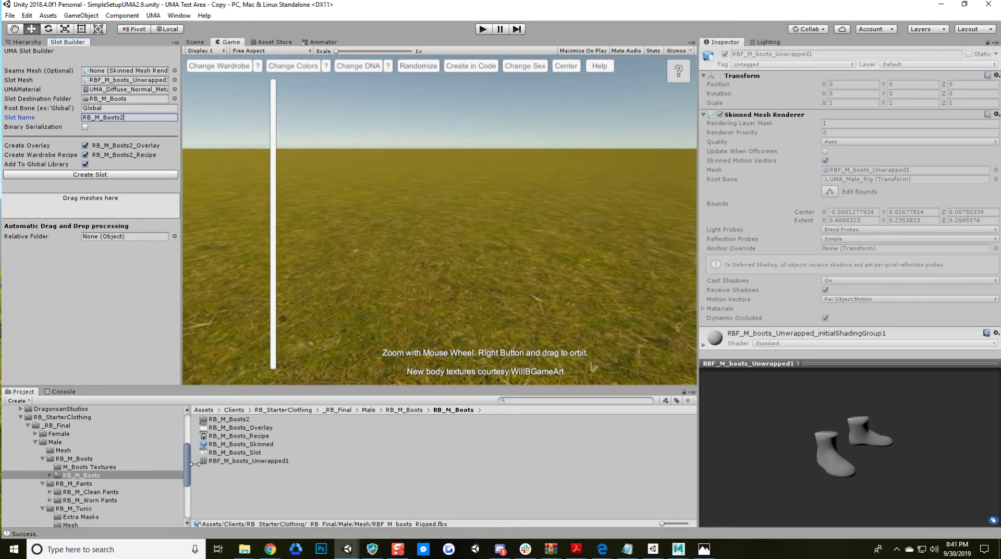
Open the new RB_M_Boots2 folder and examine its overlay, recipe and slot assets.
{"action": "left_click", "coordinate": [224, 419]}
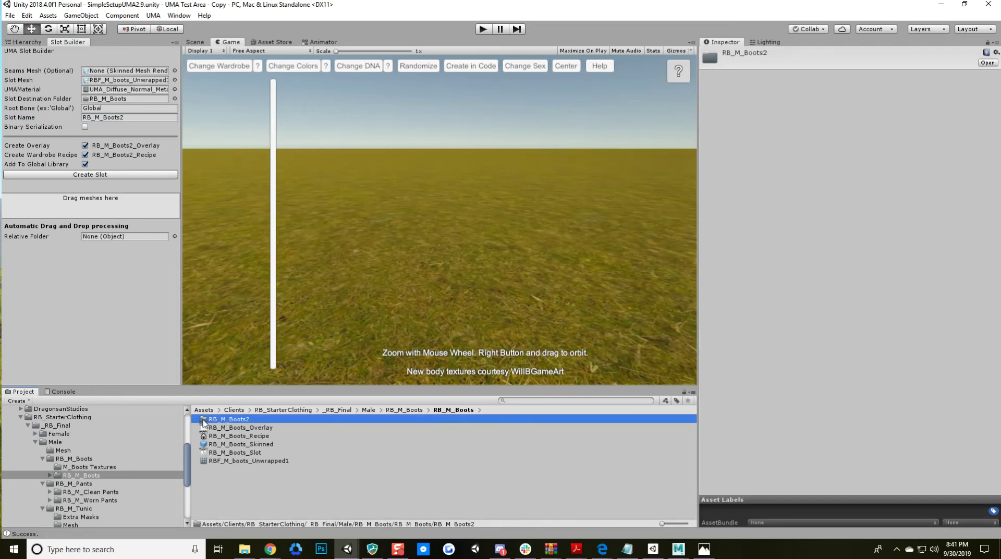
{"action": "double_click", "coordinate": [204, 420]}
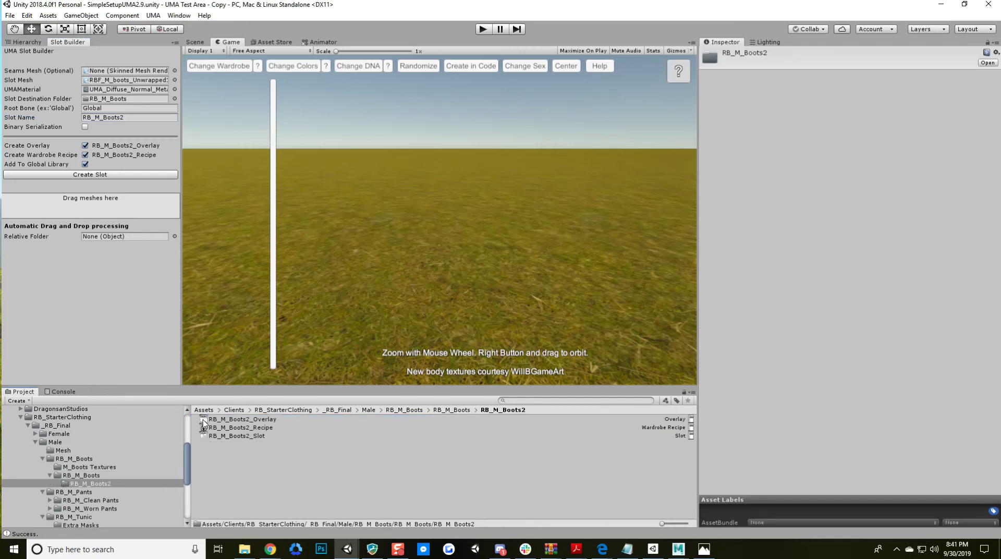
{"action": "left_click", "coordinate": [99, 484]}
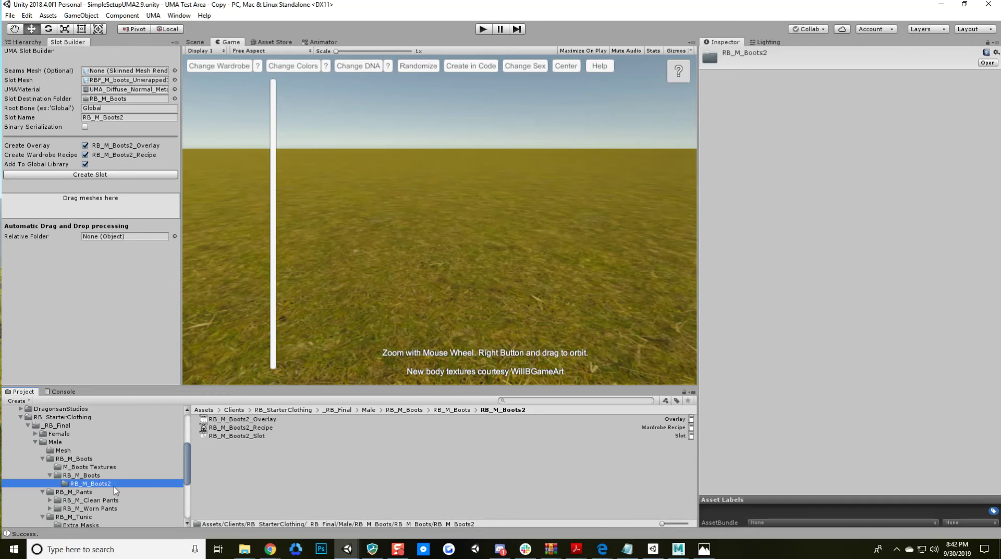
{"action": "left_click", "coordinate": [270, 420]}
{"action": "left_click", "coordinate": [267, 428]}
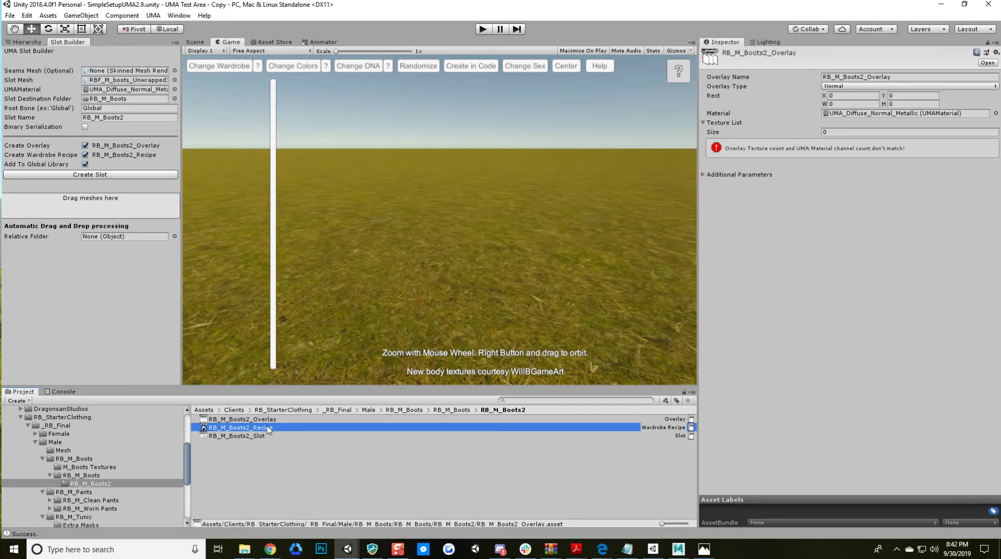
{"action": "left_click", "coordinate": [266, 436]}
{"action": "left_click", "coordinate": [266, 419]}
{"action": "left_click", "coordinate": [267, 428]}
{"action": "left_click", "coordinate": [265, 436]}
{"action": "left_click", "coordinate": [265, 420]}
{"action": "left_click", "coordinate": [264, 428]}
{"action": "left_click", "coordinate": [265, 436]}
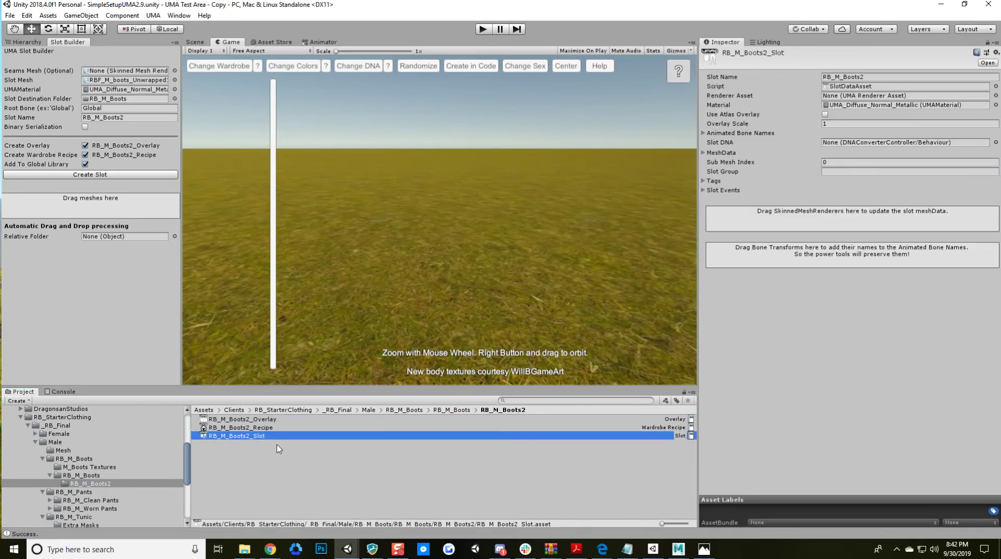
Examine the existing boots overlay, recipe, skinned, slot and mesh assets in the parent RB_M_Boots folder for comparison.
{"action": "left_click", "coordinate": [93, 476]}
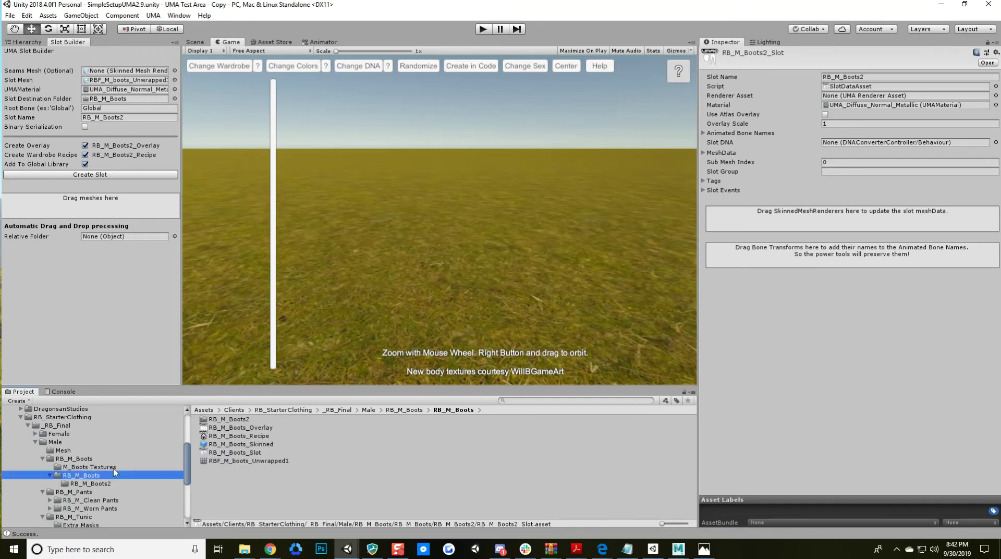
{"action": "left_click", "coordinate": [254, 427]}
{"action": "left_click", "coordinate": [256, 435]}
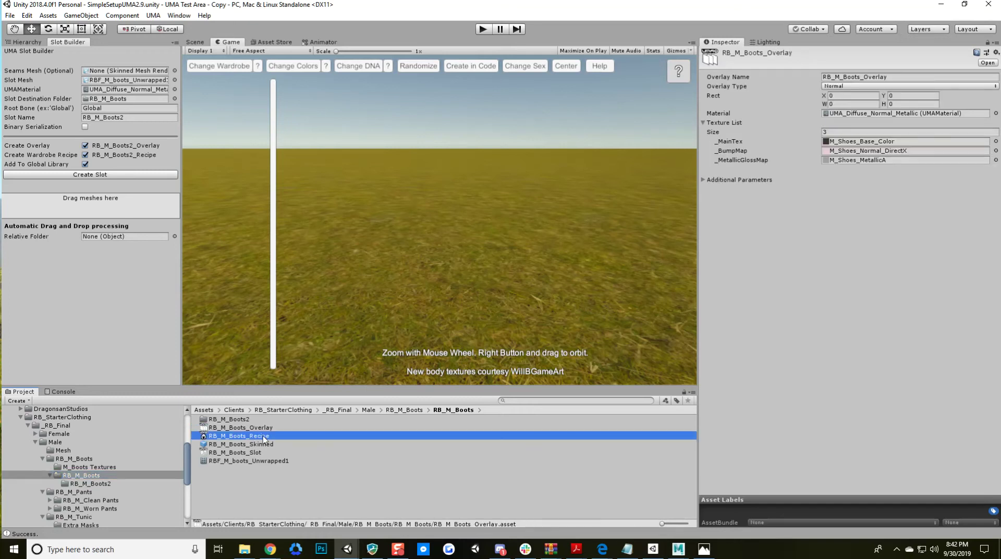
{"action": "key", "text": "Down"}
{"action": "key", "text": "Down"}
{"action": "key", "text": "Down"}
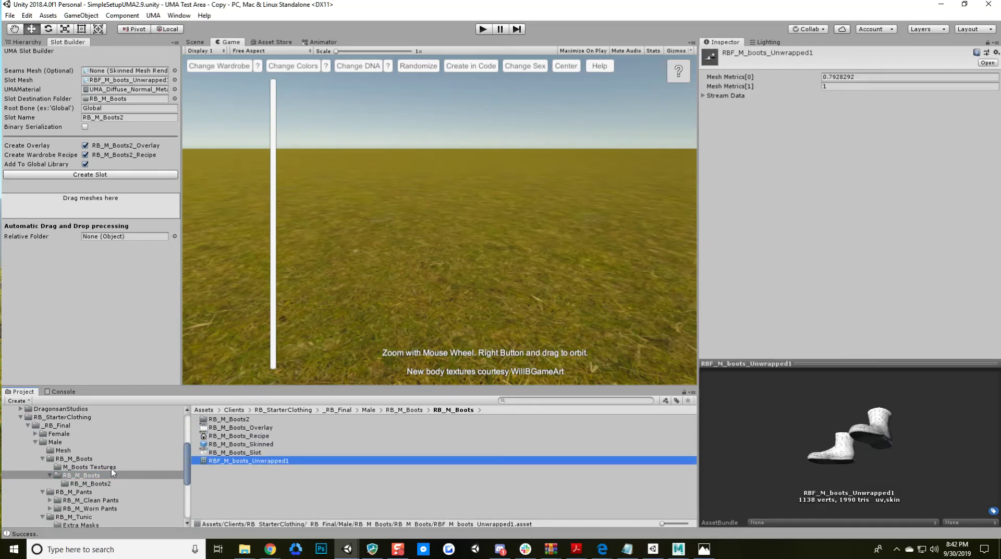
Set the texture list size of RB_M_Boots2_Overlay in the RB_M_Boots2 folder to 3.
{"action": "left_click", "coordinate": [103, 483]}
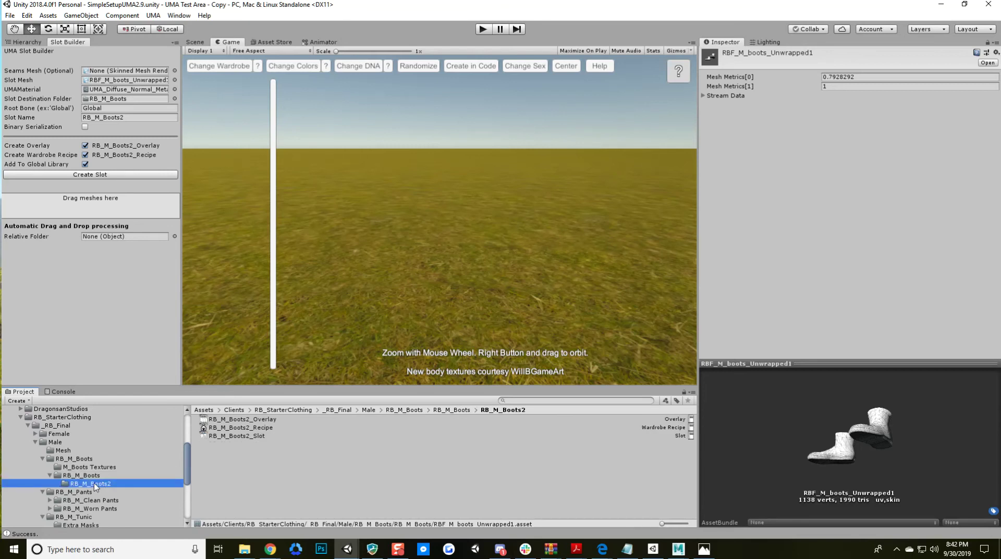
{"action": "left_click", "coordinate": [275, 419]}
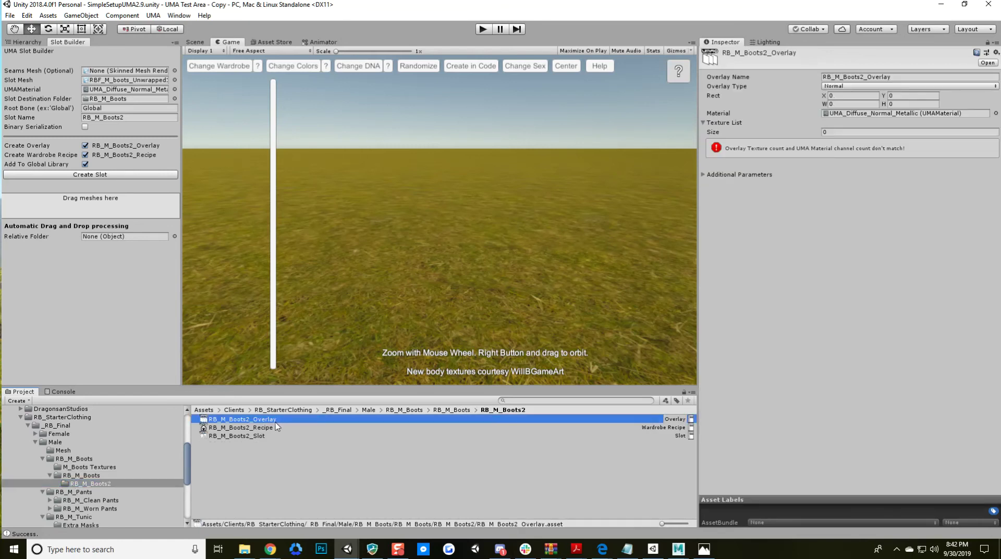
{"action": "left_click", "coordinate": [893, 131]}
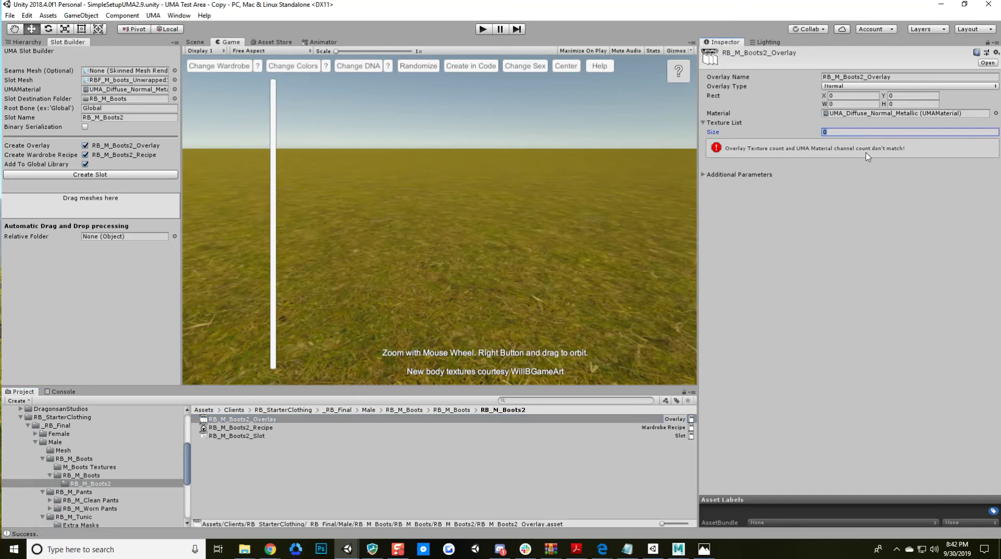
{"action": "type", "text": "3"}
{"action": "key", "text": "Return"}
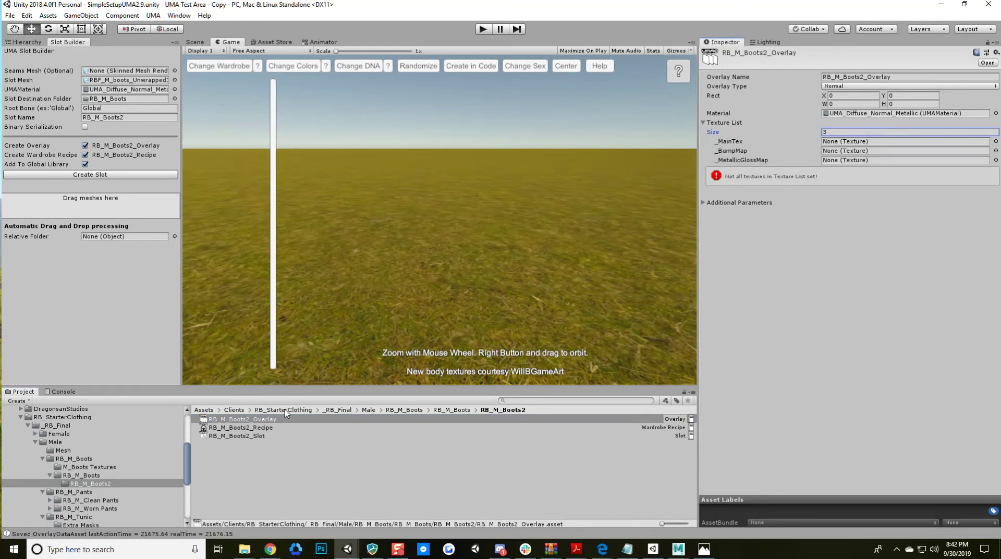
Assign M_Shoes_Base_Color to the overlay's _MainTex, M_Shoes_Normal to _BumpMap and M_Shoes_MetallicA to _MetallicGlossMap from the M_Boots Textures folder.
{"action": "left_click", "coordinate": [99, 467]}
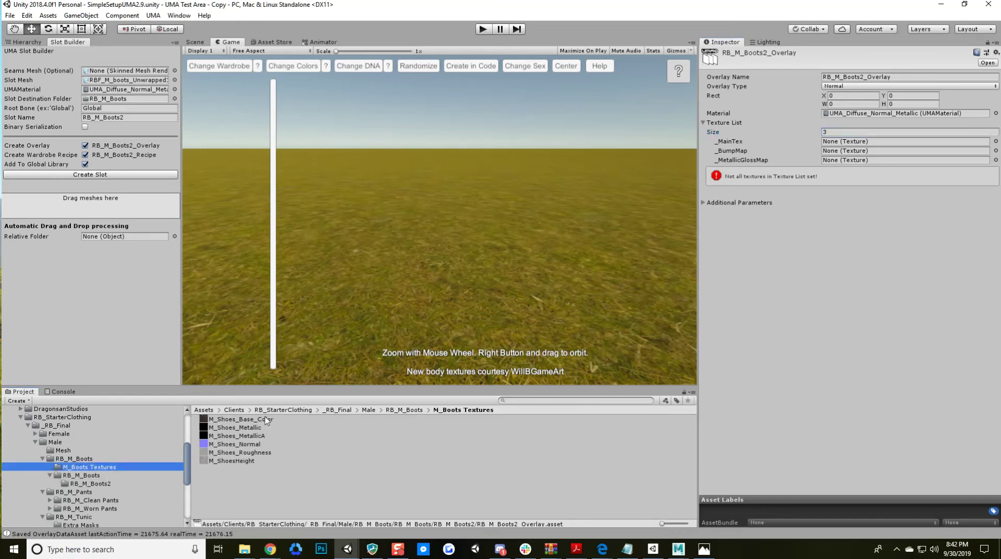
{"action": "left_click_drag", "start_coordinate": [264, 420], "coordinate": [878, 141]}
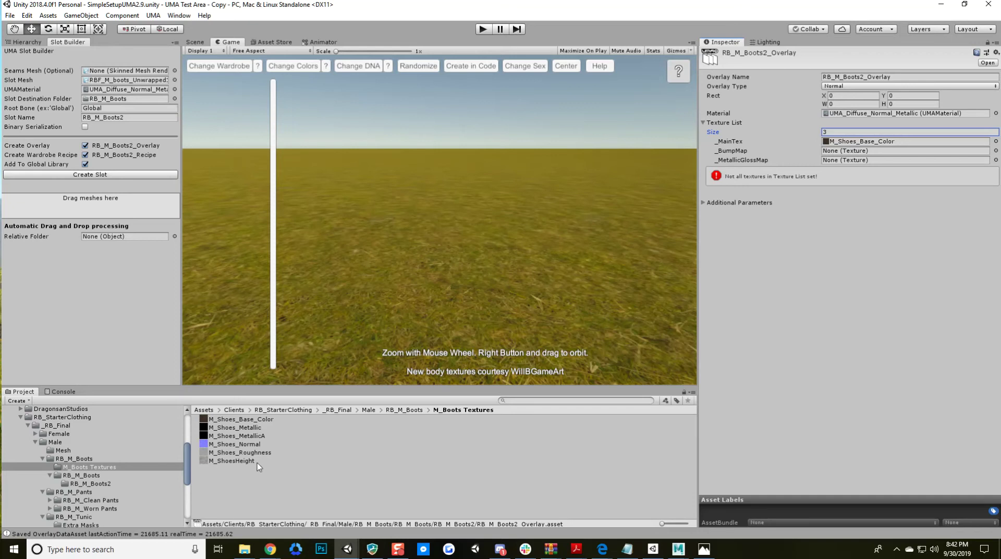
{"action": "left_click_drag", "start_coordinate": [255, 446], "coordinate": [829, 151]}
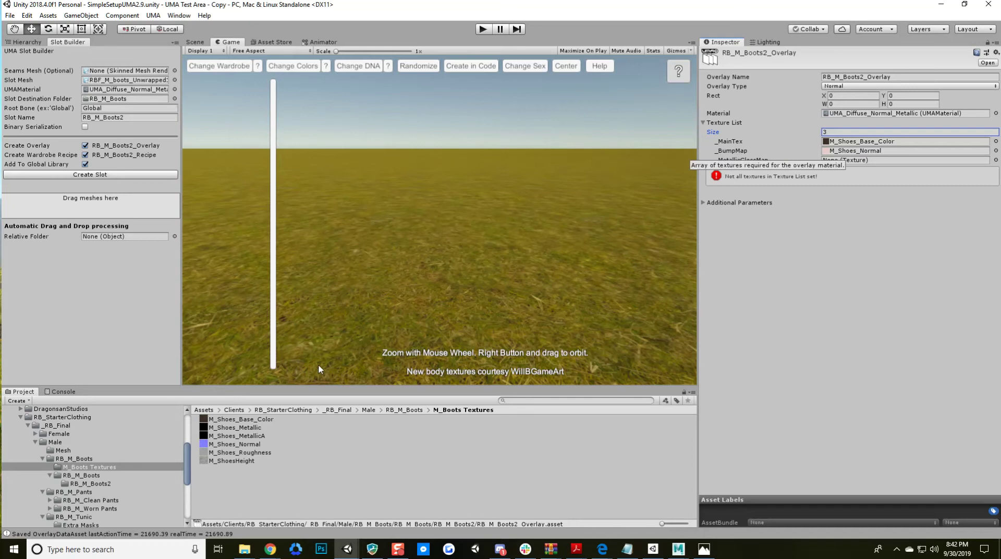
{"action": "left_click_drag", "start_coordinate": [262, 439], "coordinate": [845, 164]}
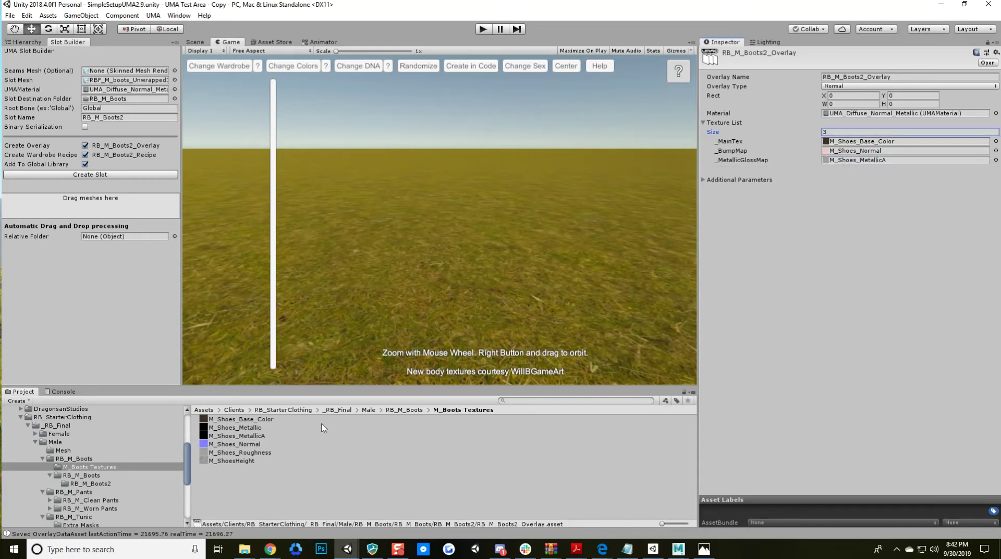
Examine the alpha channel of the M_Shoes_MetallicA texture, then return its preview to RGB.
{"action": "left_click", "coordinate": [256, 439]}
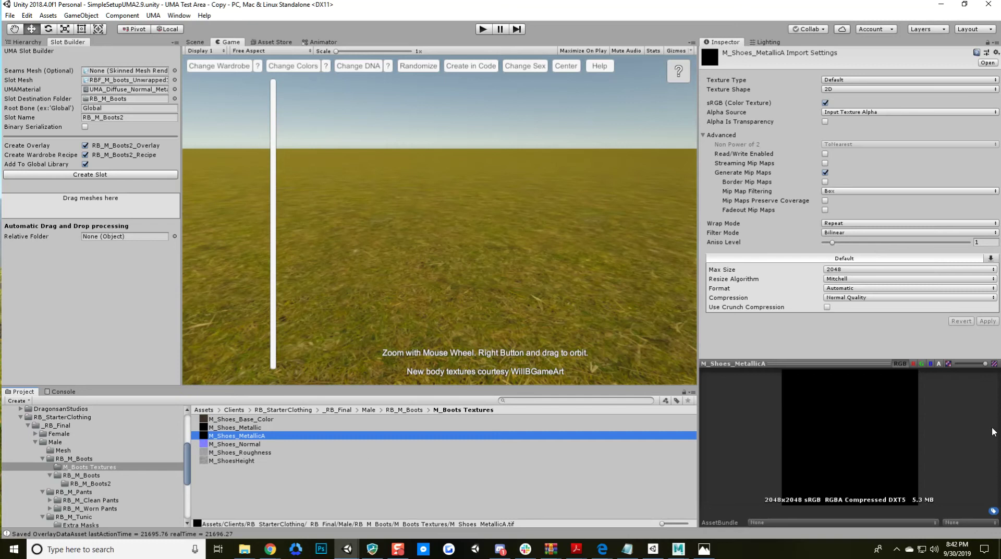
{"action": "left_click", "coordinate": [939, 363]}
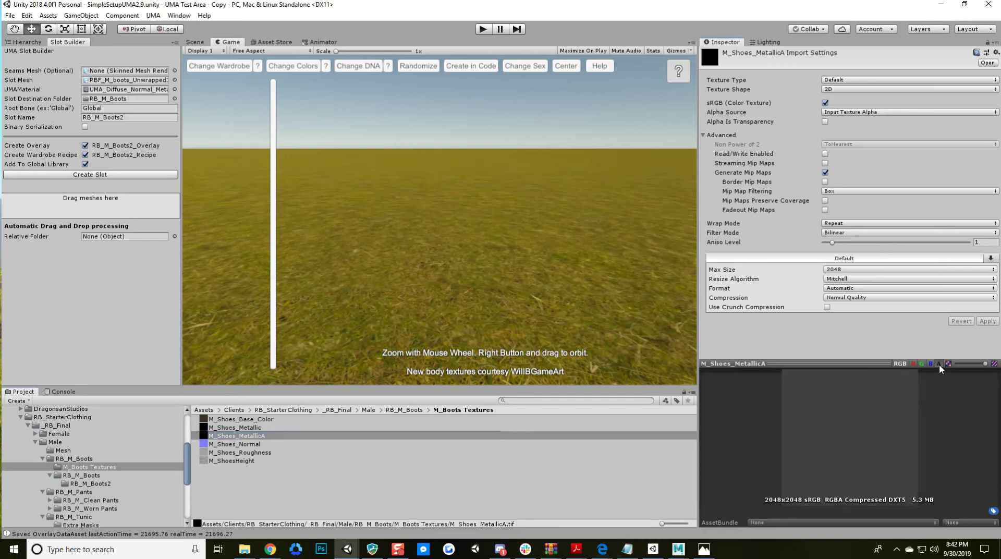
{"action": "left_click", "coordinate": [899, 364]}
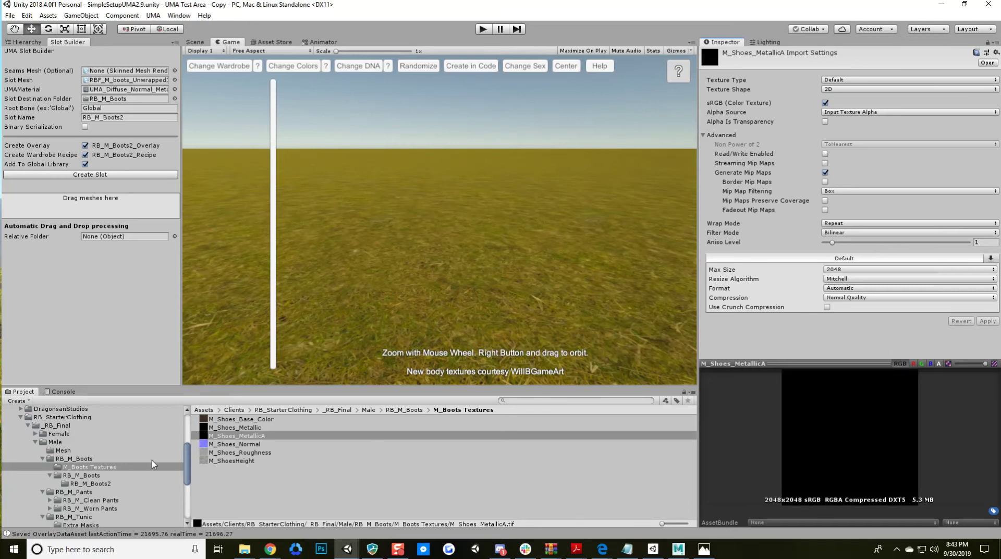
Add Human Male DCS and Human Male as compatible races of RB_M_Boots2_Recipe.
{"action": "left_click", "coordinate": [96, 484]}
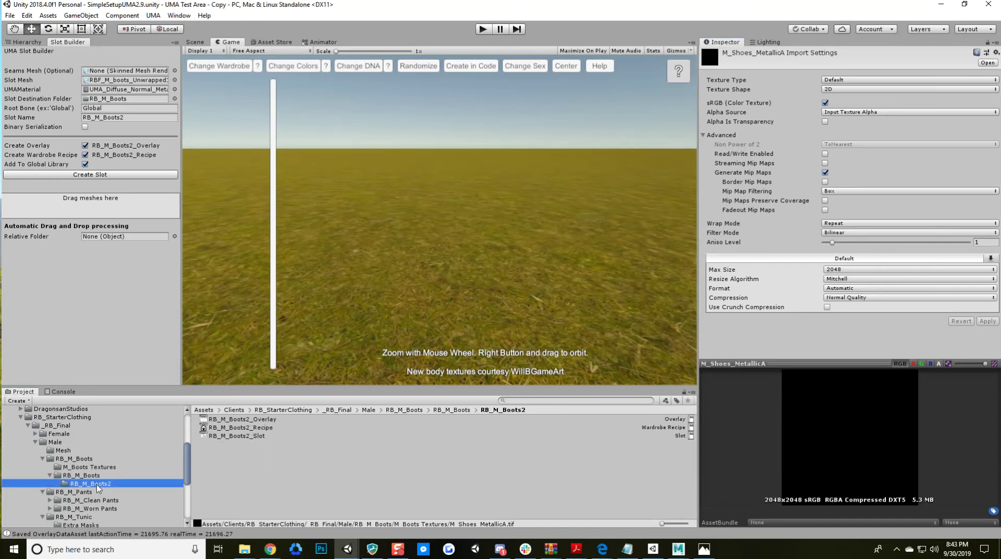
{"action": "left_click", "coordinate": [270, 428]}
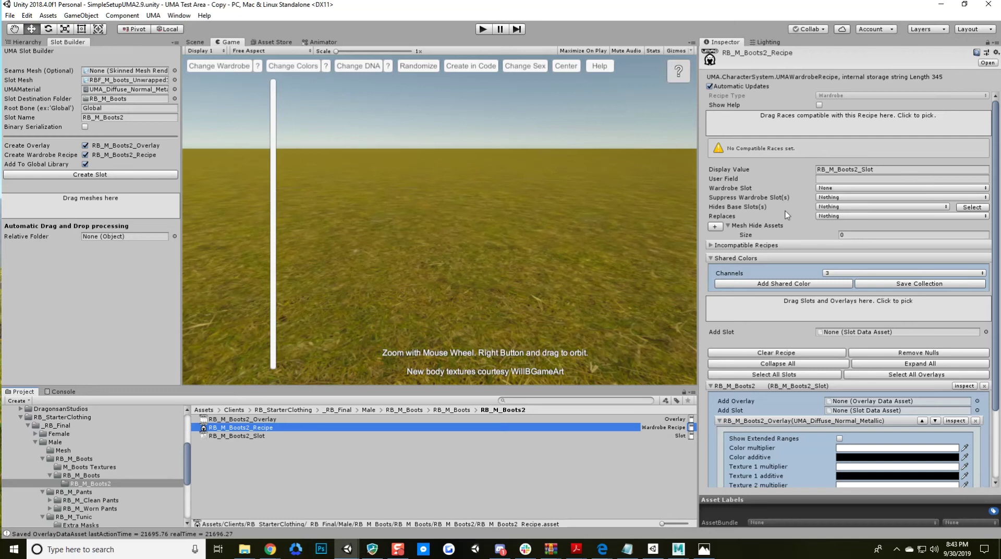
{"action": "left_click", "coordinate": [775, 125]}
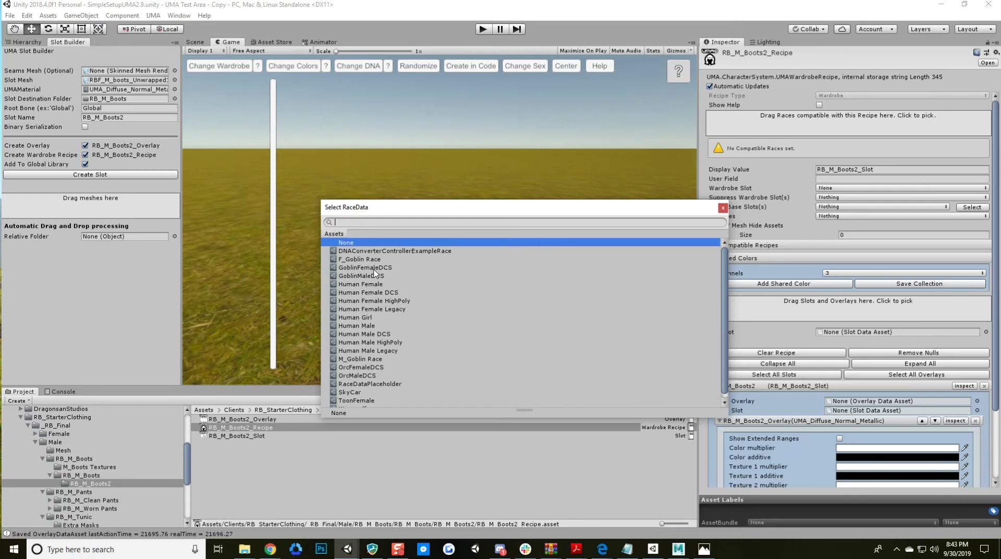
{"action": "left_click", "coordinate": [365, 334]}
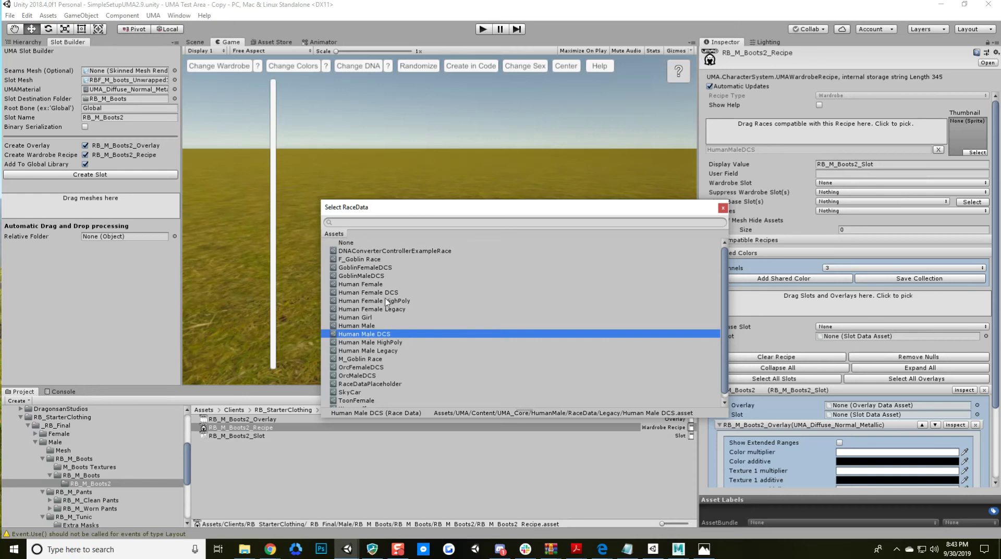
{"action": "left_click", "coordinate": [371, 326]}
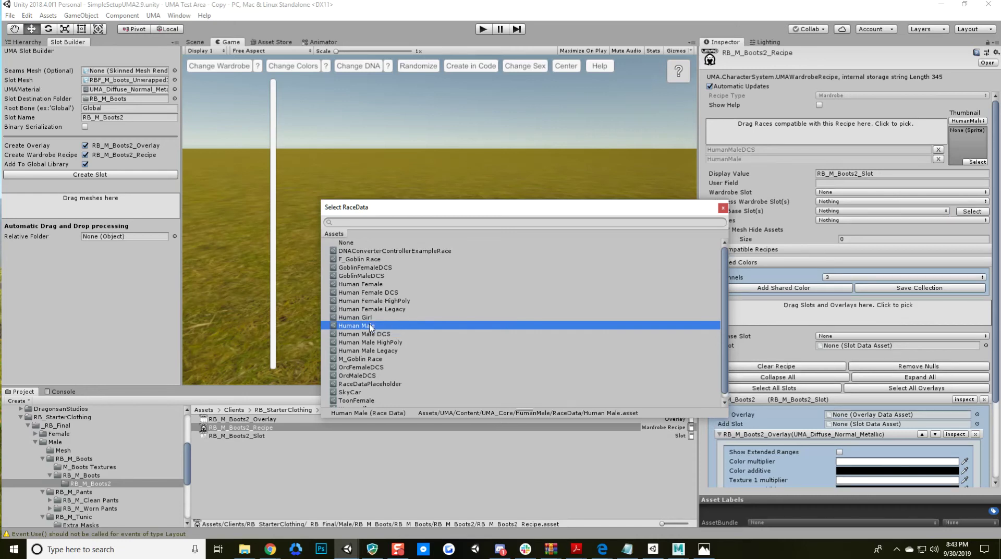
{"action": "left_click", "coordinate": [722, 208]}
Set the recipe's wardrobe slot to Feet, make it hide the MaleFeet base slot, and review its overlay textures.
{"action": "left_click", "coordinate": [853, 193]}
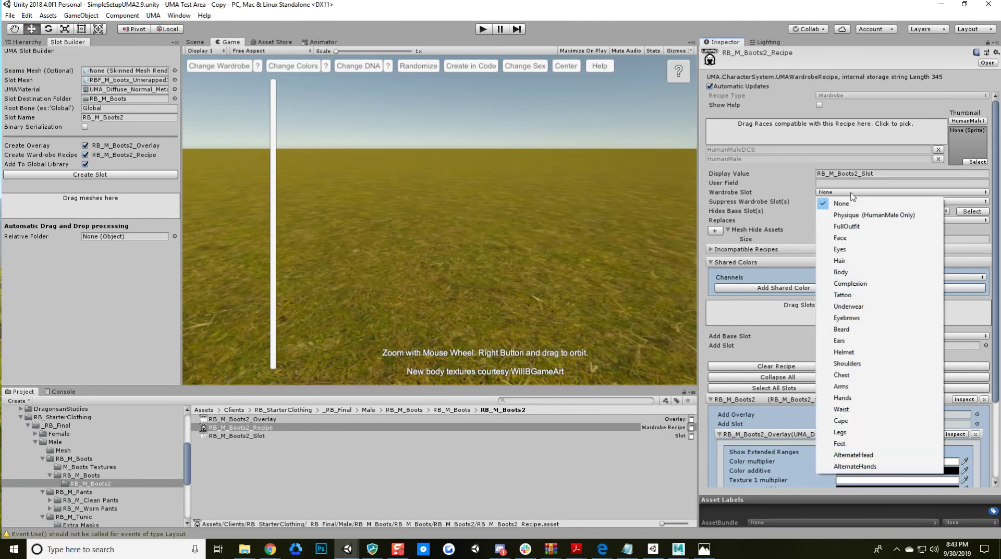
{"action": "left_click", "coordinate": [865, 443]}
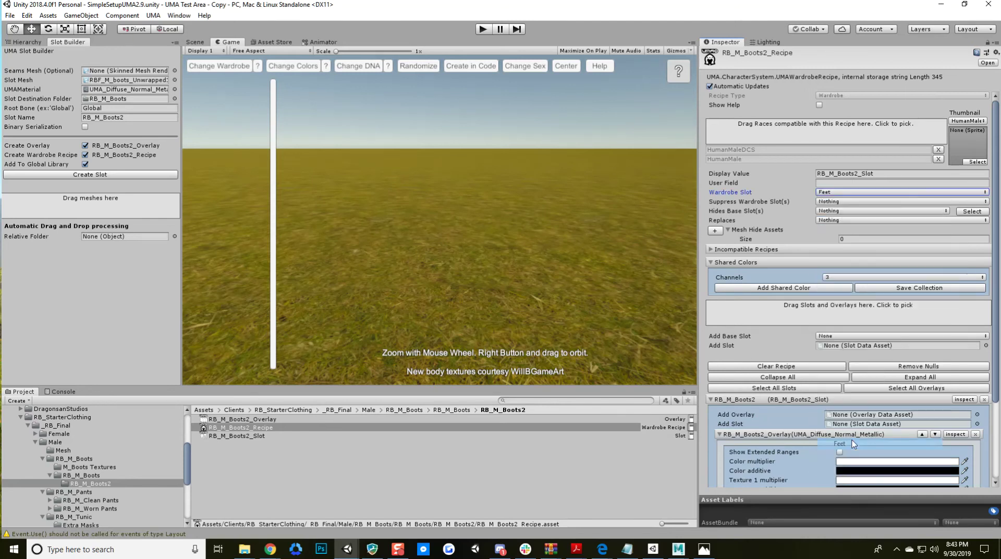
{"action": "left_click", "coordinate": [840, 211]}
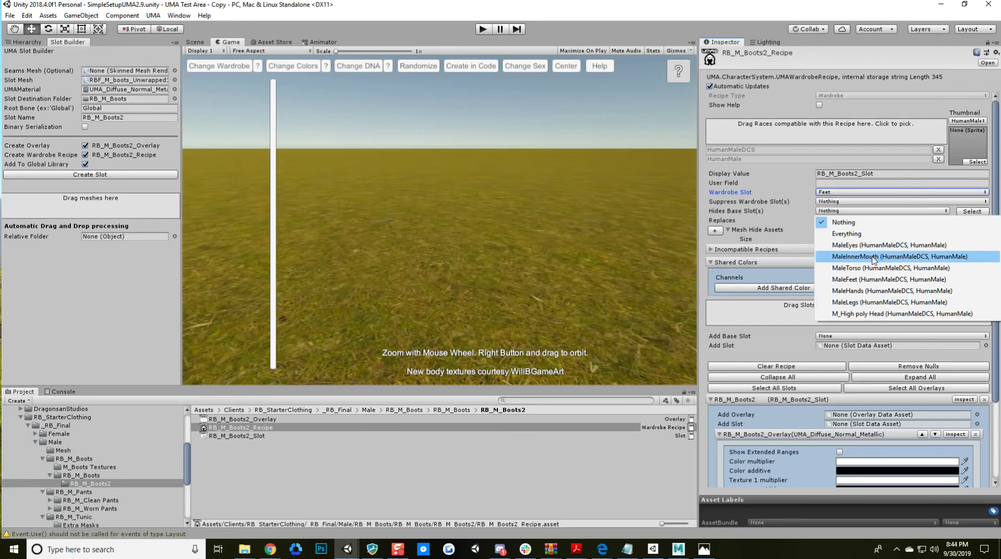
{"action": "left_click", "coordinate": [855, 280]}
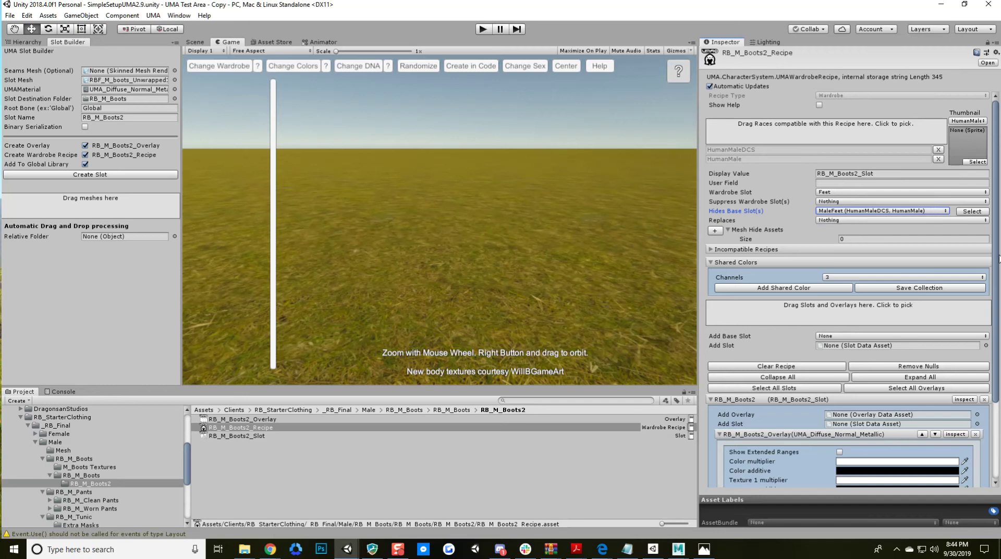
{"action": "left_click_drag", "start_coordinate": [996, 258], "coordinate": [996, 347]}
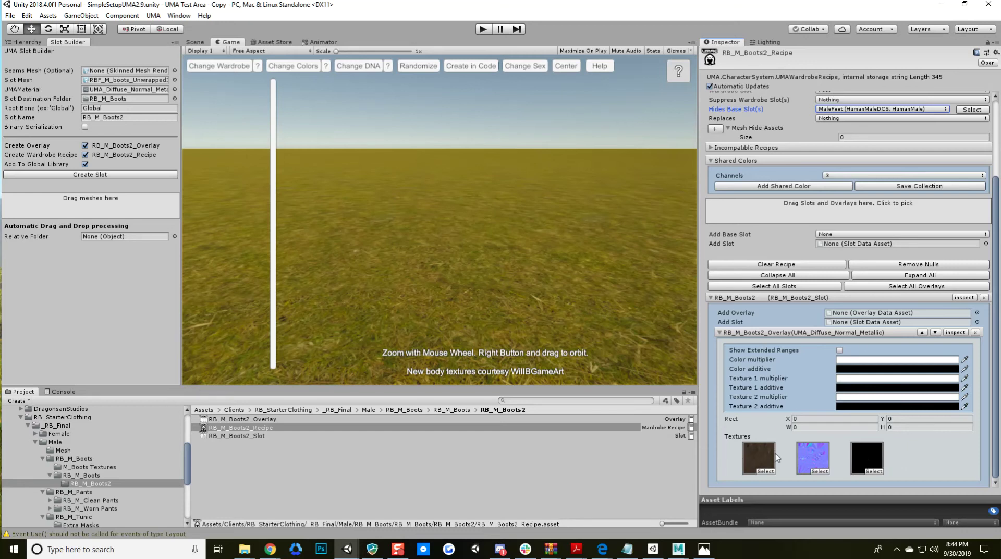
{"action": "left_click_drag", "start_coordinate": [997, 313], "coordinate": [997, 254]}
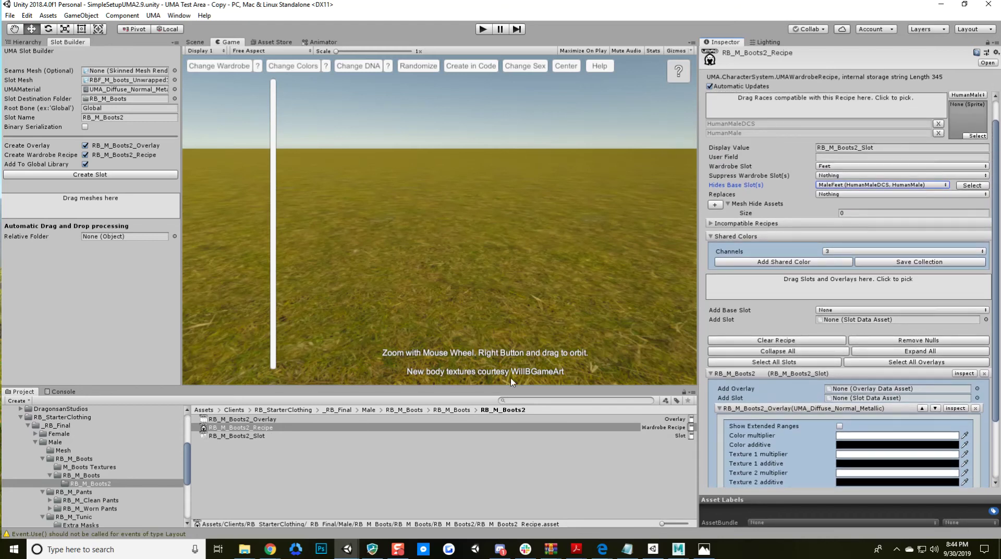
Remove all three default wardrobe recipes from UMADynamicCharacterAvatar and set its active race to HumanMale.
{"action": "left_click", "coordinate": [24, 43]}
{"action": "left_click", "coordinate": [73, 43]}
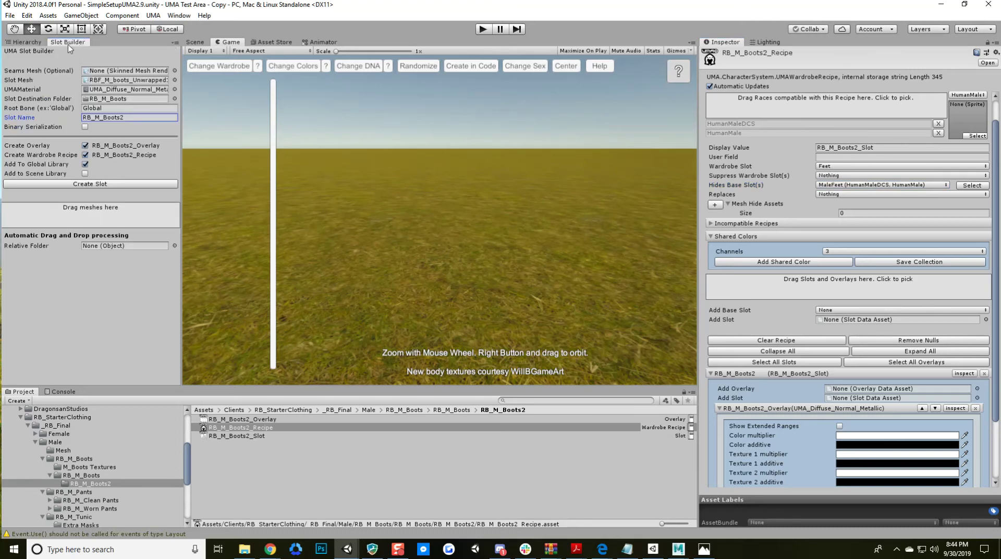
{"action": "left_click", "coordinate": [31, 42]}
{"action": "left_click", "coordinate": [58, 92]}
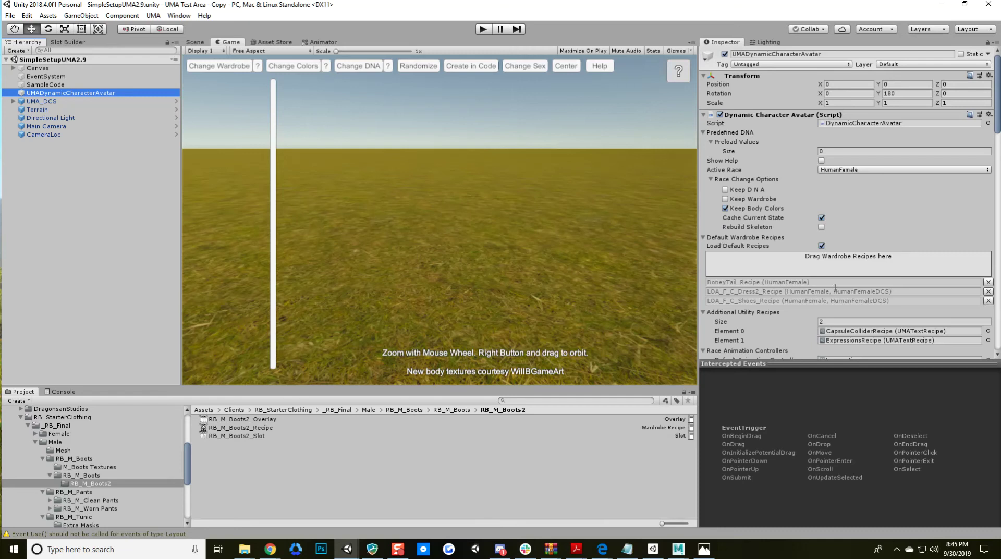
{"action": "left_click", "coordinate": [987, 282]}
{"action": "left_click", "coordinate": [987, 282]}
{"action": "left_click", "coordinate": [988, 282]}
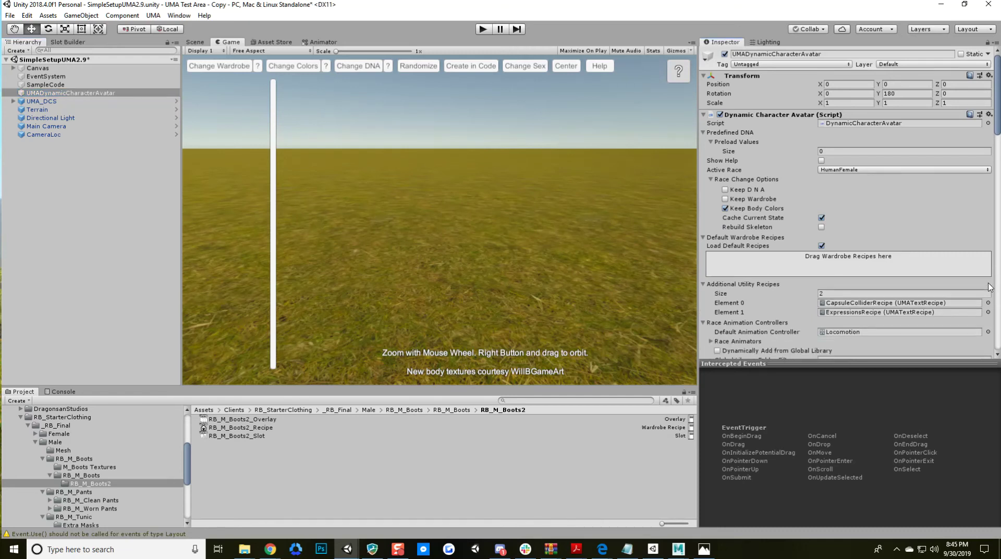
{"action": "left_click", "coordinate": [846, 170]}
{"action": "left_click", "coordinate": [855, 193]}
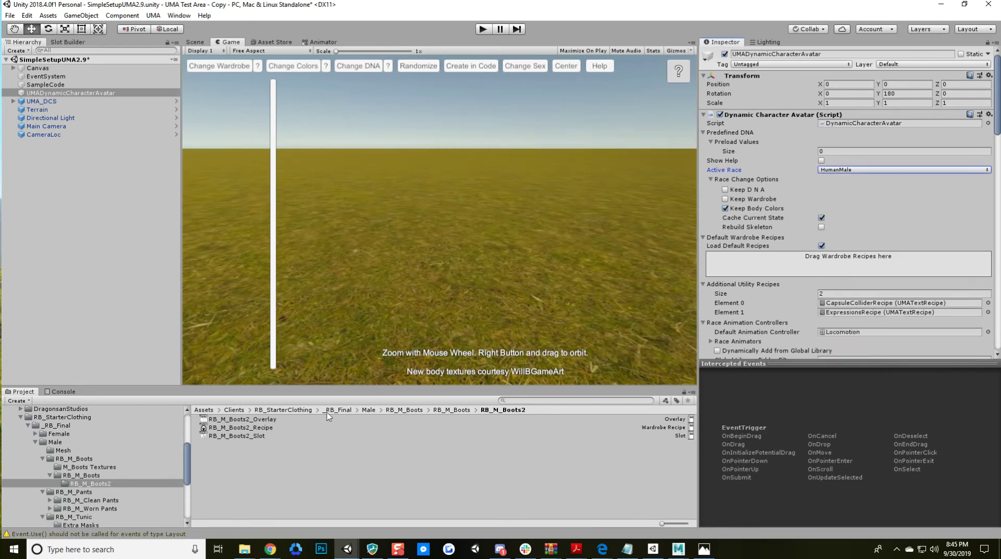
Add RB_M_Boots2_Recipe to the avatar's default wardrobe recipes and test the boots on the character in play mode.
{"action": "left_click_drag", "start_coordinate": [267, 428], "coordinate": [819, 267]}
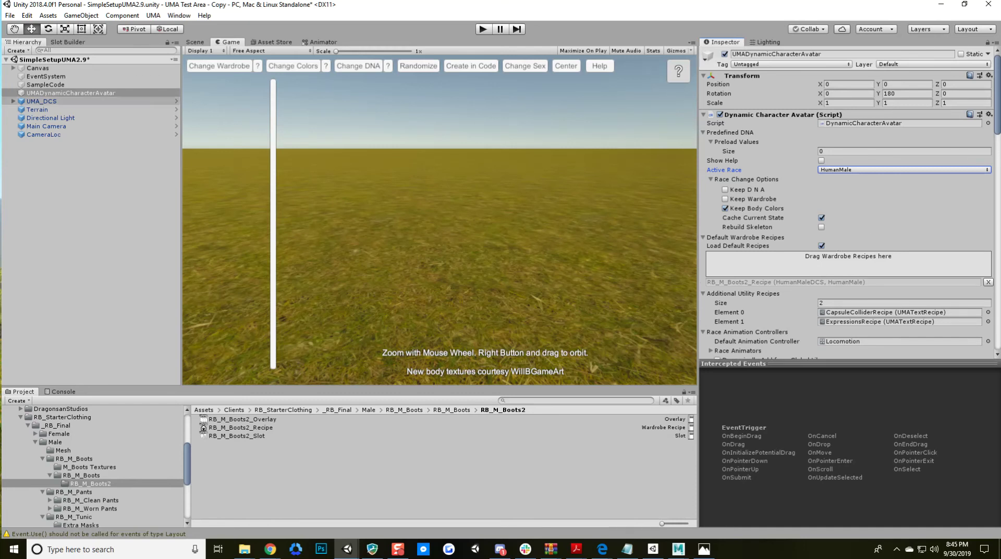
{"action": "left_click", "coordinate": [482, 29]}
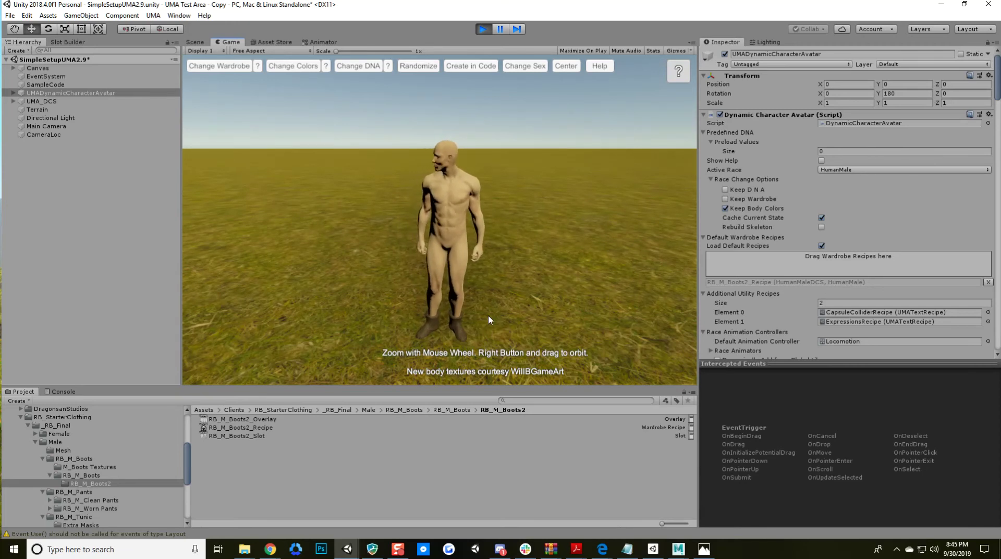
{"action": "left_click", "coordinate": [483, 30]}
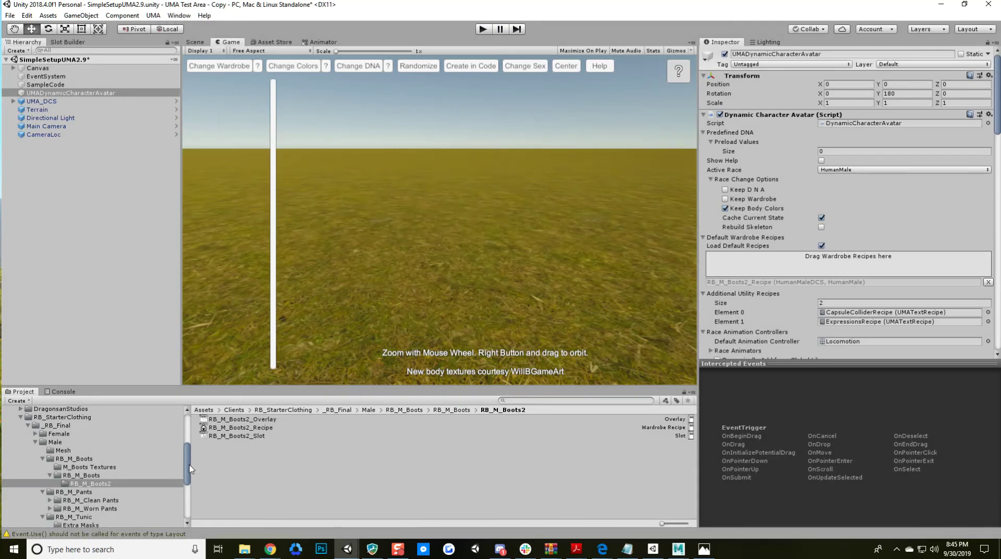
Look through the male pants folders and set the Slot Builder's destination folder to RB_M_Pants.
{"action": "scroll", "coordinate": [188, 473], "scroll_direction": "down", "scroll_amount": 3}
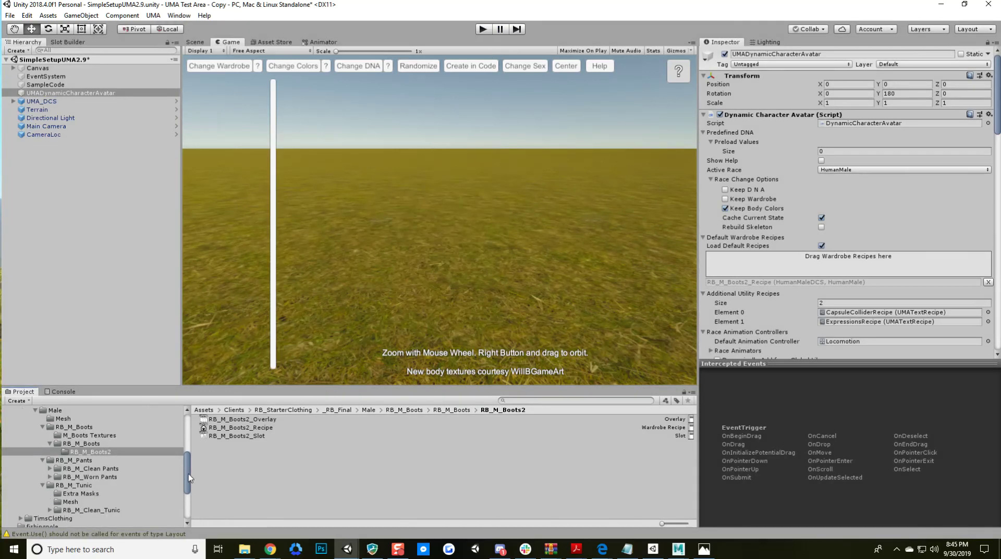
{"action": "left_click", "coordinate": [71, 461]}
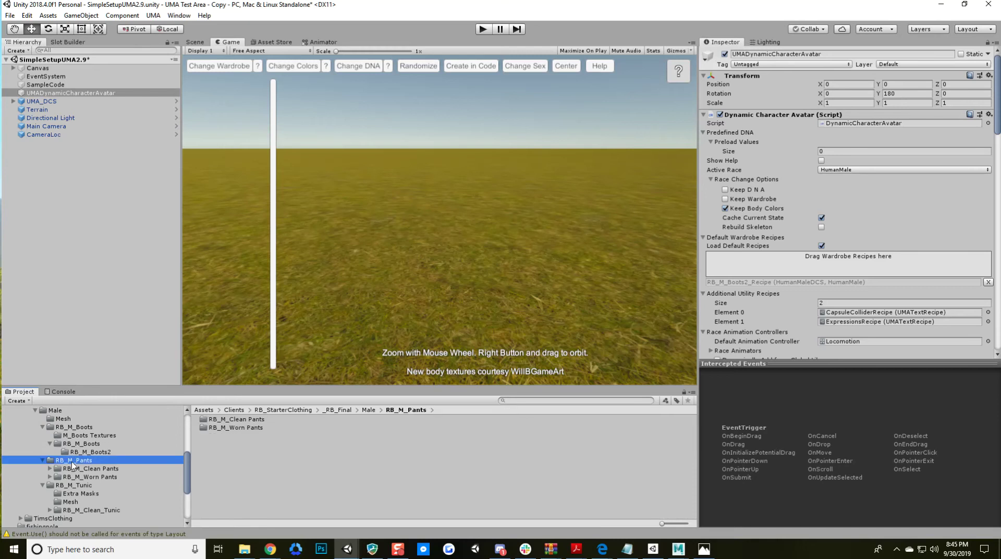
{"action": "left_click", "coordinate": [104, 469]}
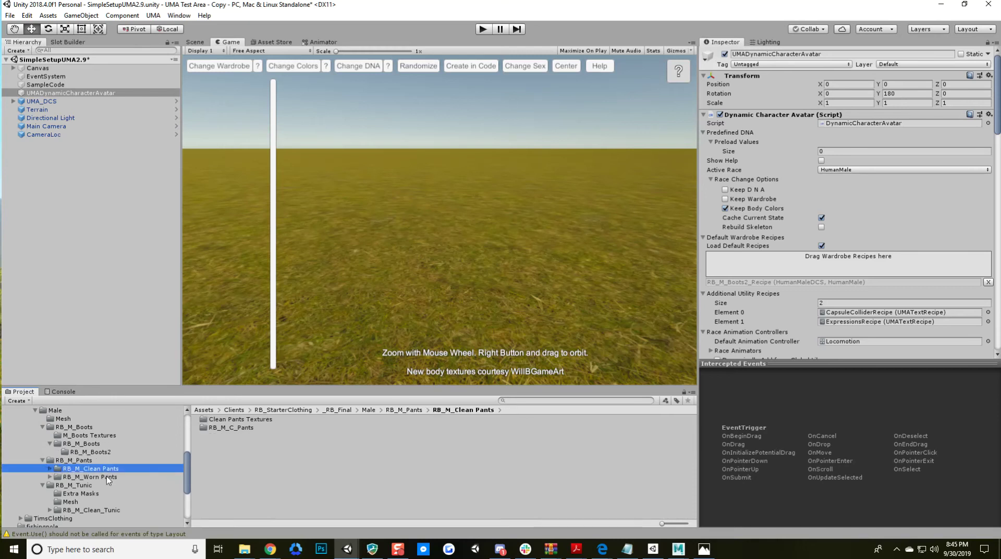
{"action": "left_click", "coordinate": [107, 476]}
{"action": "left_click", "coordinate": [97, 469]}
{"action": "left_click", "coordinate": [88, 460]}
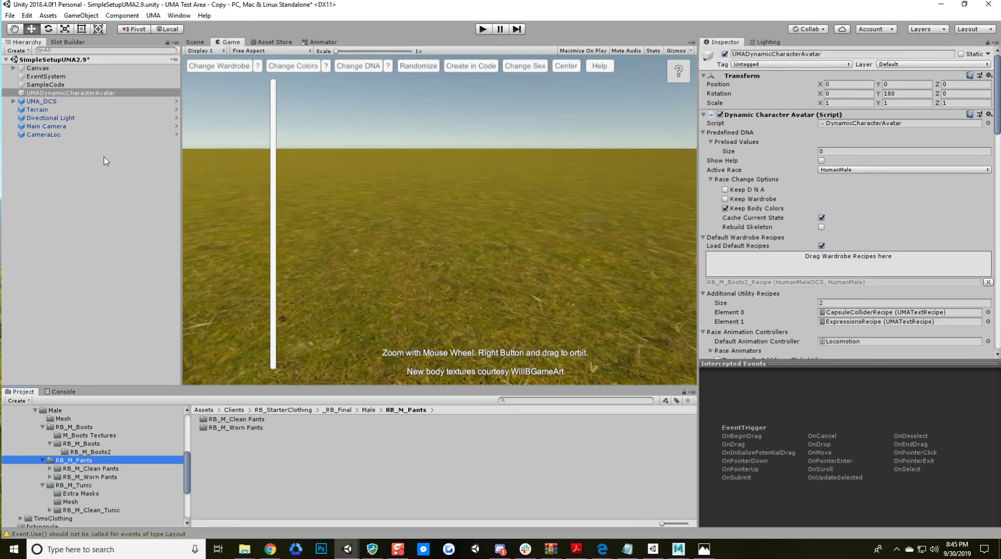
{"action": "left_click", "coordinate": [83, 42]}
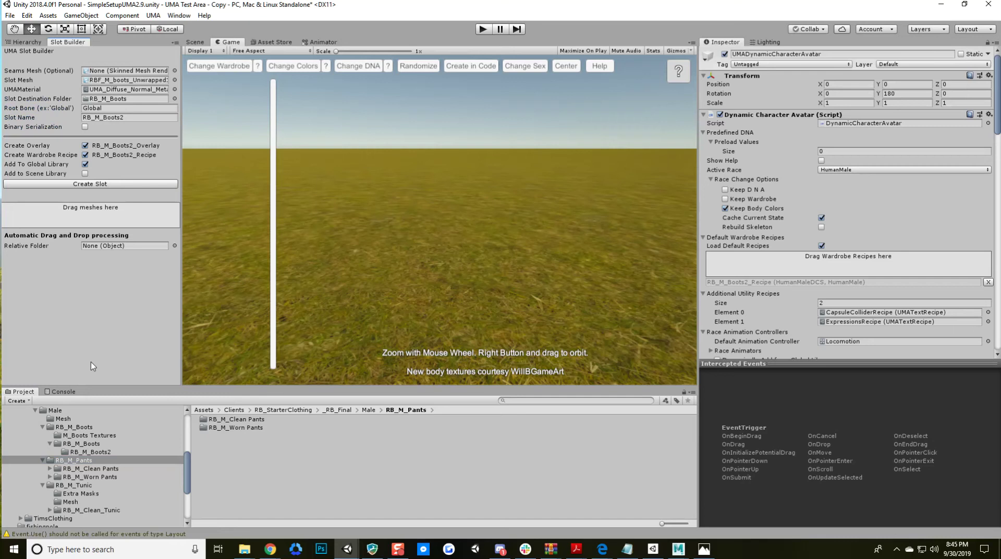
{"action": "left_click_drag", "start_coordinate": [84, 460], "coordinate": [117, 102]}
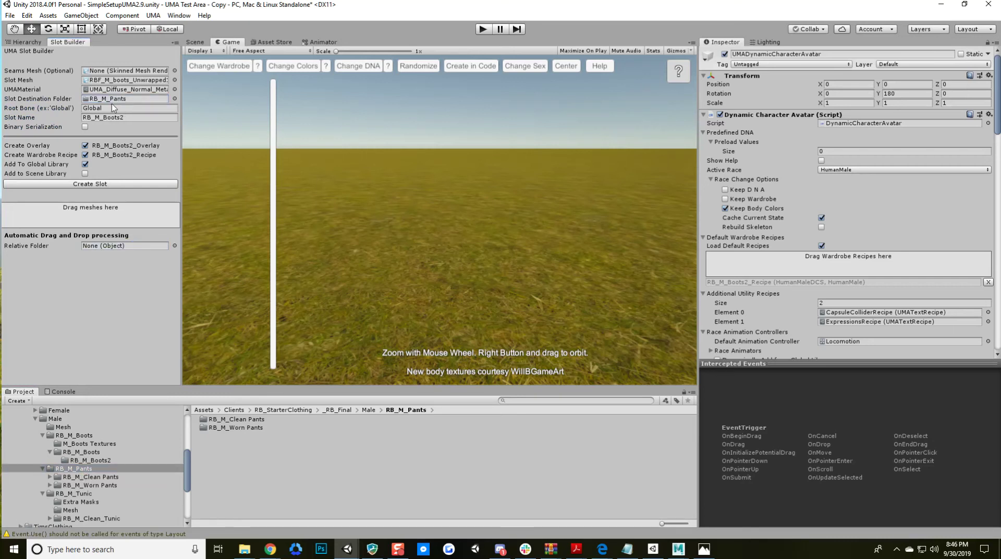
Set the Slot Builder's slot mesh to RBF_M_Pants_V8 from the RBF_M_Pants_Rigged_V8 model in the Mesh folder.
{"action": "left_click", "coordinate": [64, 427]}
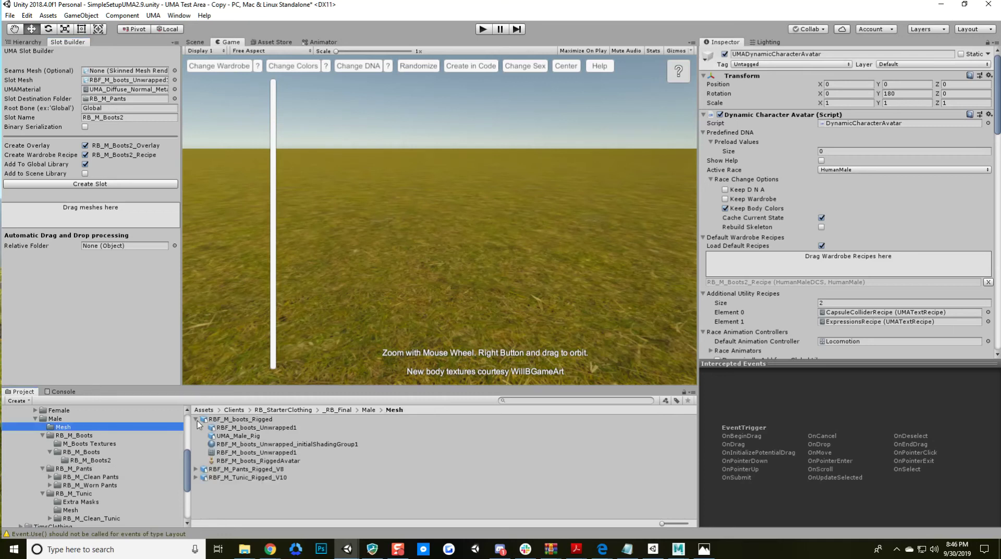
{"action": "left_click", "coordinate": [242, 428]}
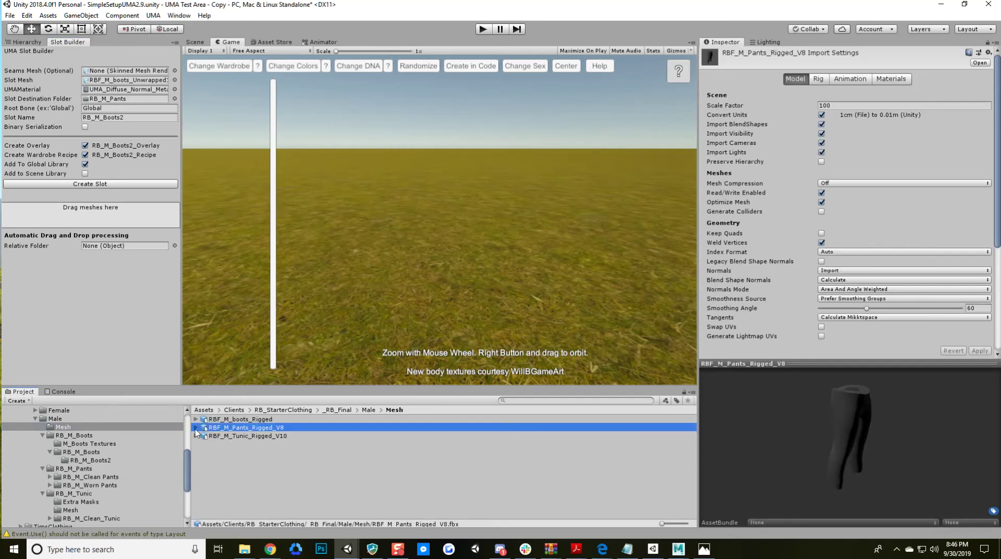
{"action": "left_click", "coordinate": [196, 427]}
{"action": "left_click", "coordinate": [256, 438]}
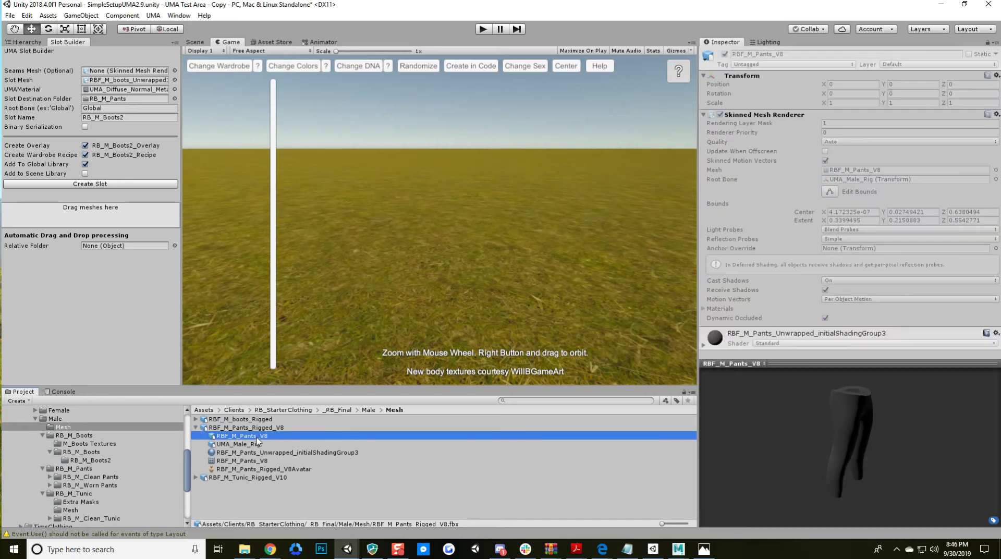
{"action": "left_click", "coordinate": [253, 443]}
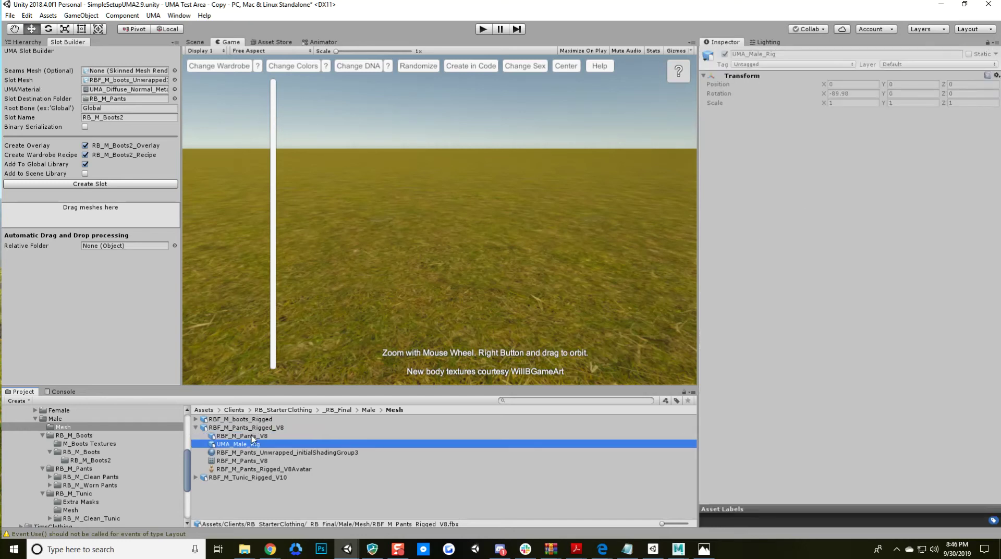
{"action": "left_click", "coordinate": [252, 437]}
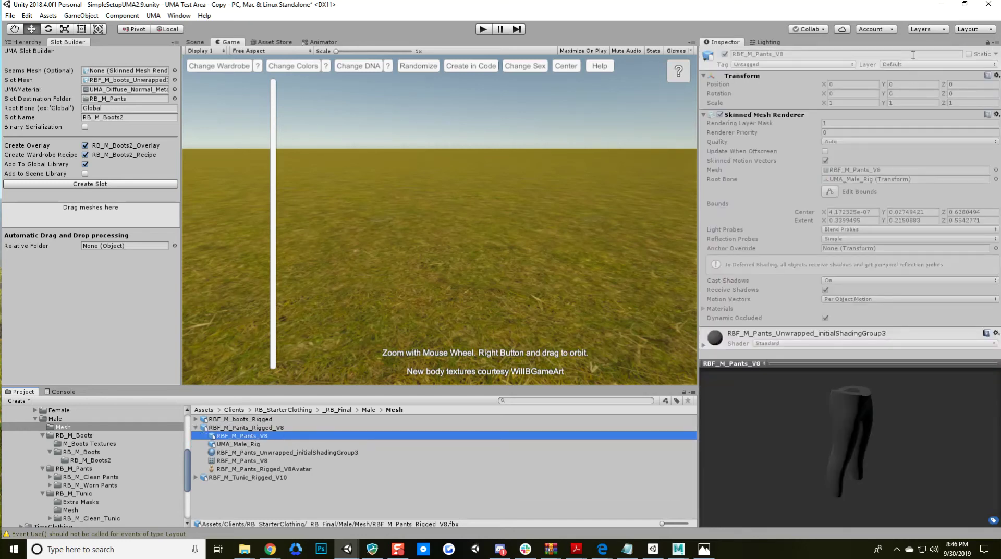
{"action": "left_click_drag", "start_coordinate": [262, 435], "coordinate": [108, 142]}
Name the slot RB_M_Pants2 and create it with its overlay and wardrobe recipe.
{"action": "type", "text": "P"}
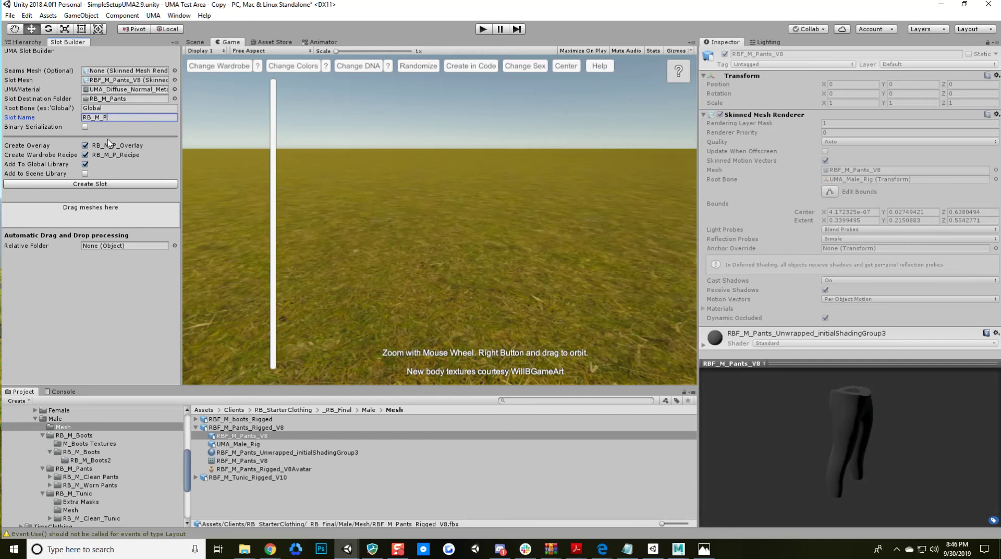
{"action": "type", "text": "ants2"}
{"action": "left_click", "coordinate": [113, 183]}
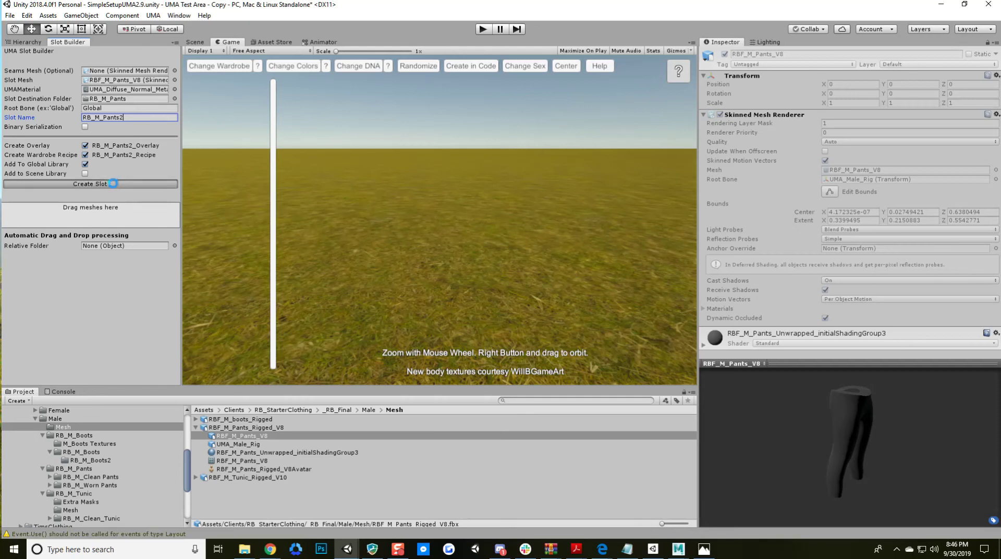
Check the clean pants folders and set the texture list size of RB_M_Pants2_Overlay to 3.
{"action": "left_click", "coordinate": [112, 483]}
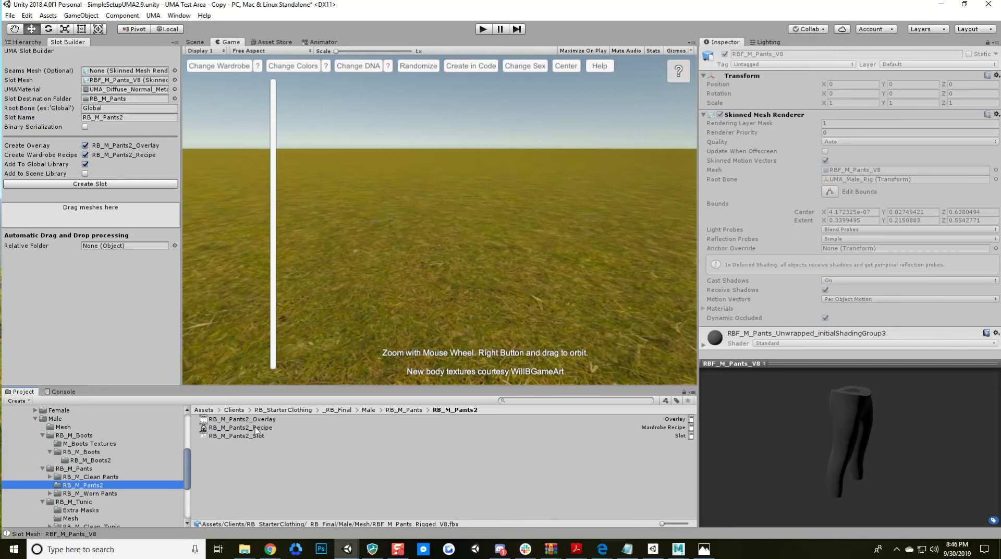
{"action": "left_click", "coordinate": [101, 478]}
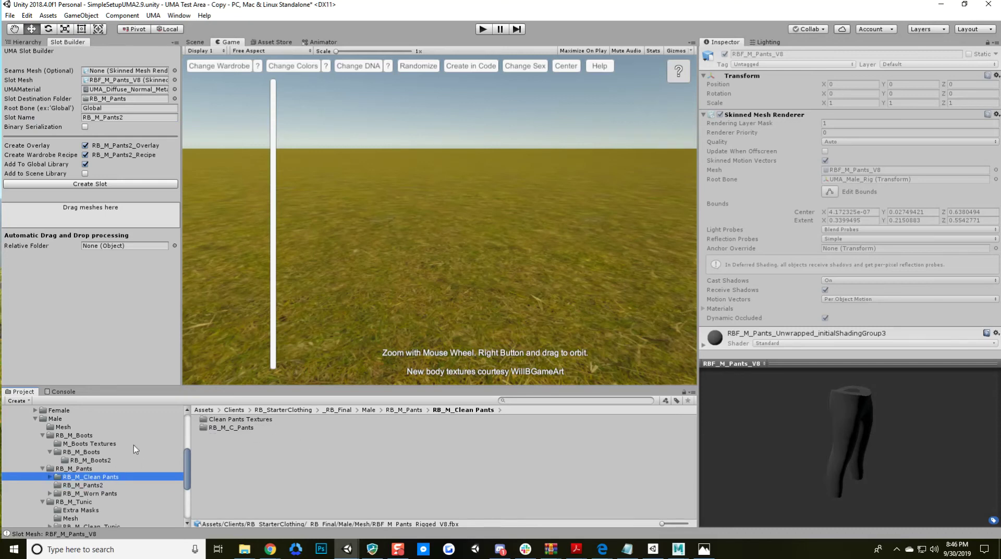
{"action": "left_click", "coordinate": [50, 477]}
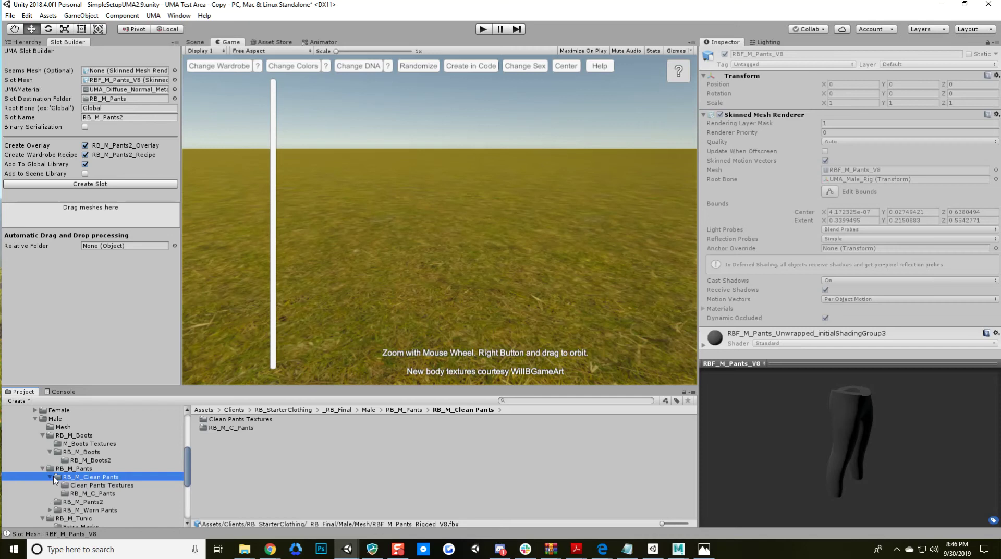
{"action": "left_click", "coordinate": [118, 486]}
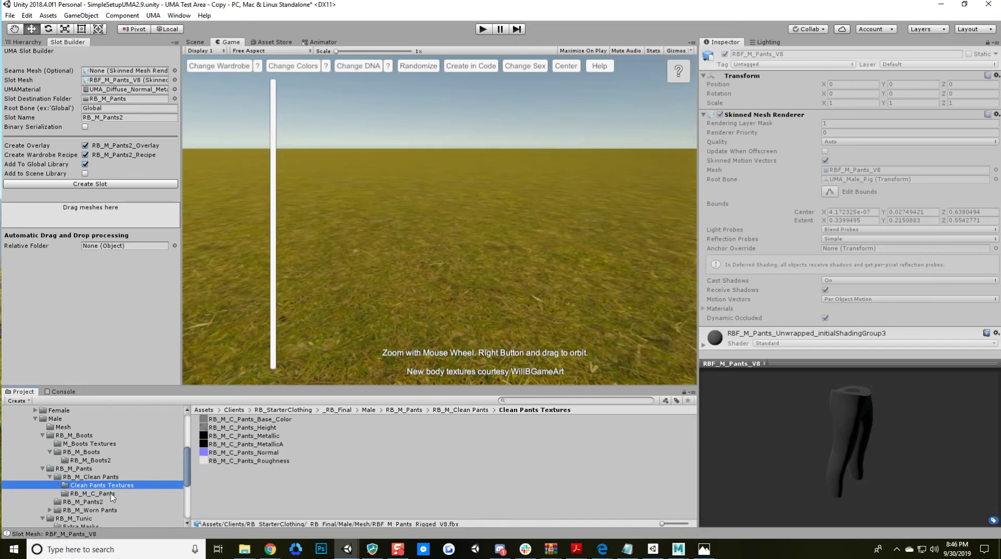
{"action": "left_click", "coordinate": [111, 493]}
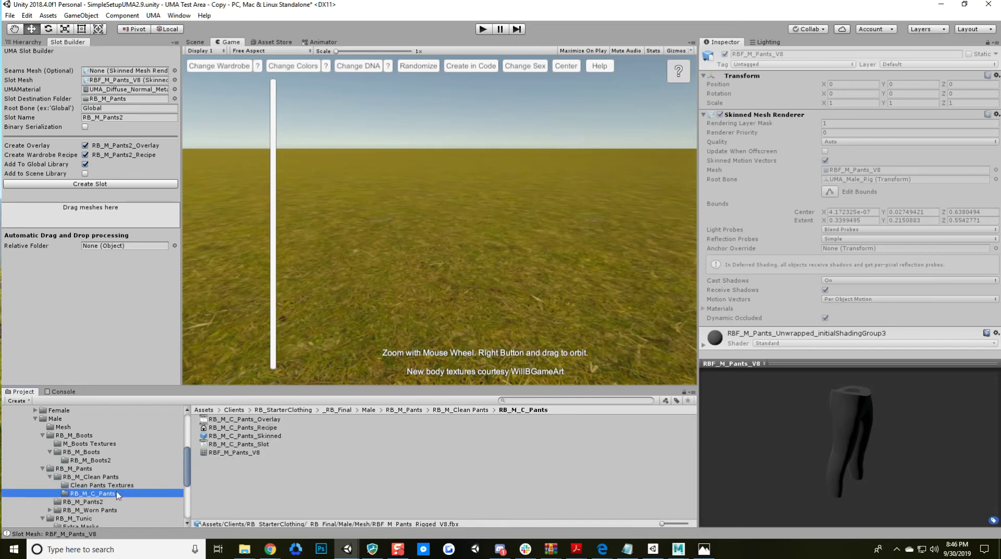
{"action": "left_click", "coordinate": [93, 502]}
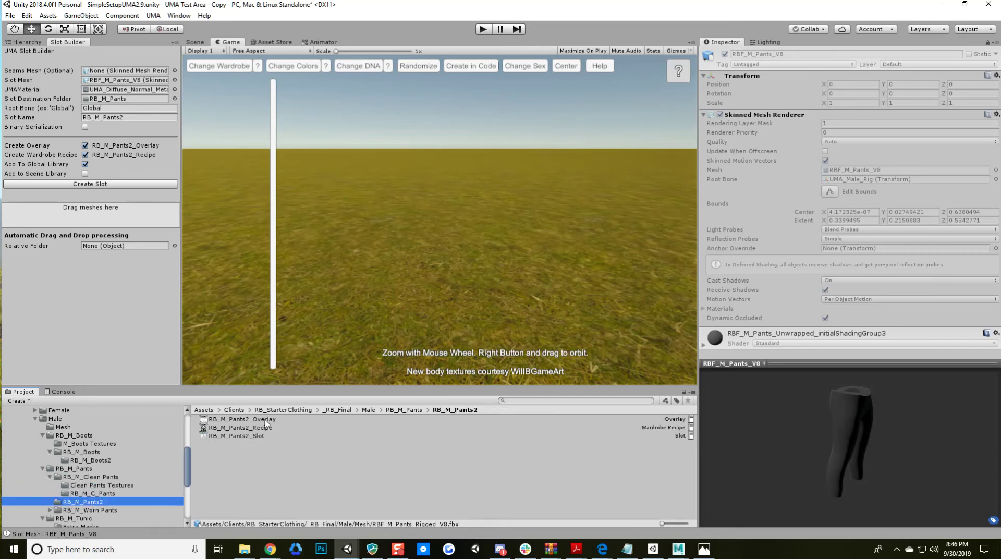
{"action": "left_click", "coordinate": [267, 419]}
{"action": "left_click", "coordinate": [834, 132]}
{"action": "key", "text": "Return"}
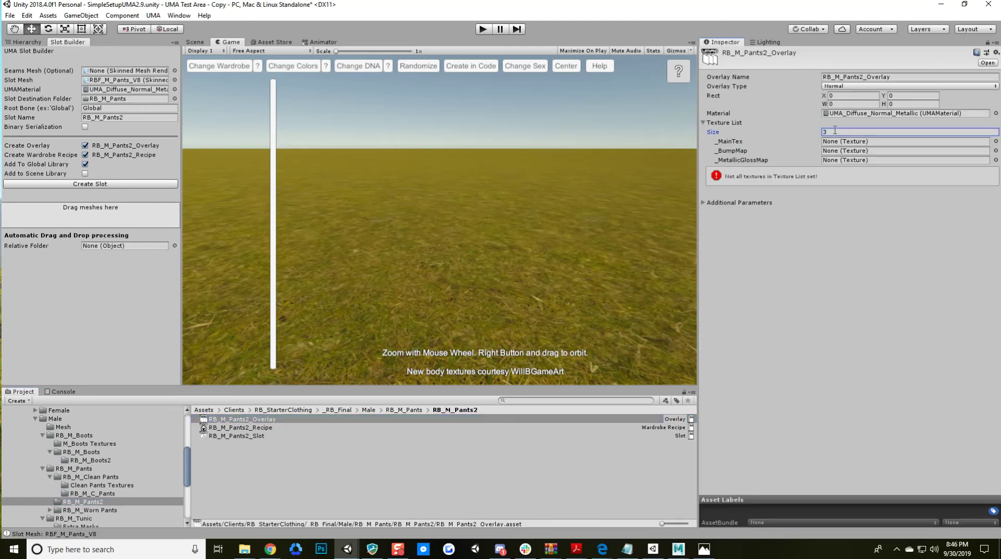
Assign M_Shoes_Base_Color, M_Shoes_Normal and M_Shoes_MetallicA to the pants overlay's _MainTex, _BumpMap and _MetallicGlossMap.
{"action": "left_click", "coordinate": [189, 470]}
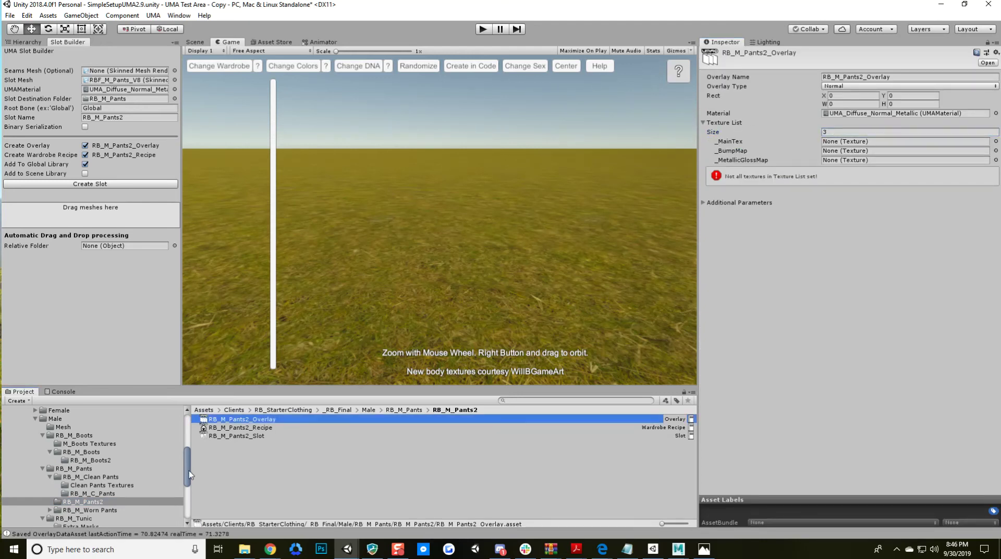
{"action": "left_click", "coordinate": [100, 444]}
{"action": "left_click_drag", "start_coordinate": [262, 420], "coordinate": [832, 142]}
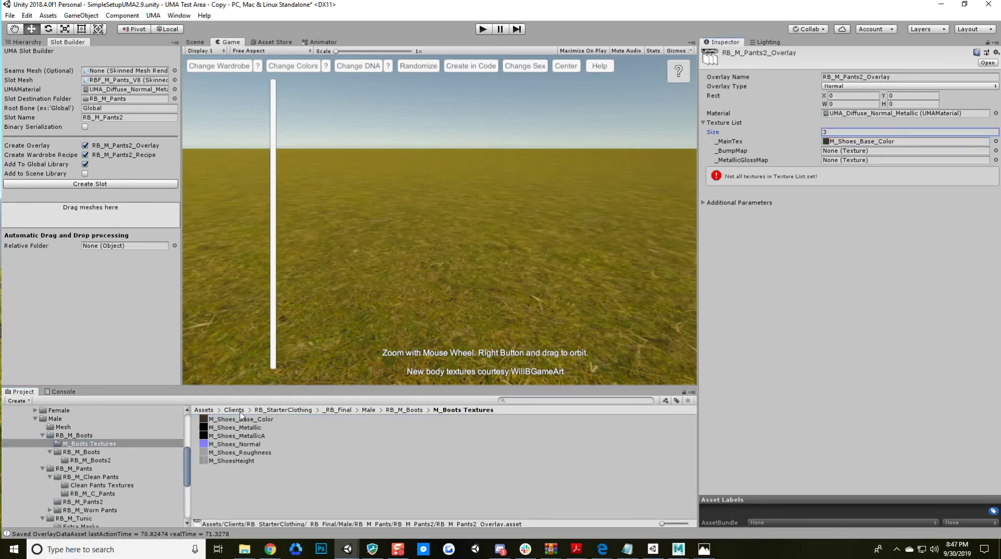
{"action": "left_click", "coordinate": [259, 438]}
{"action": "left_click_drag", "start_coordinate": [259, 439], "coordinate": [889, 160]}
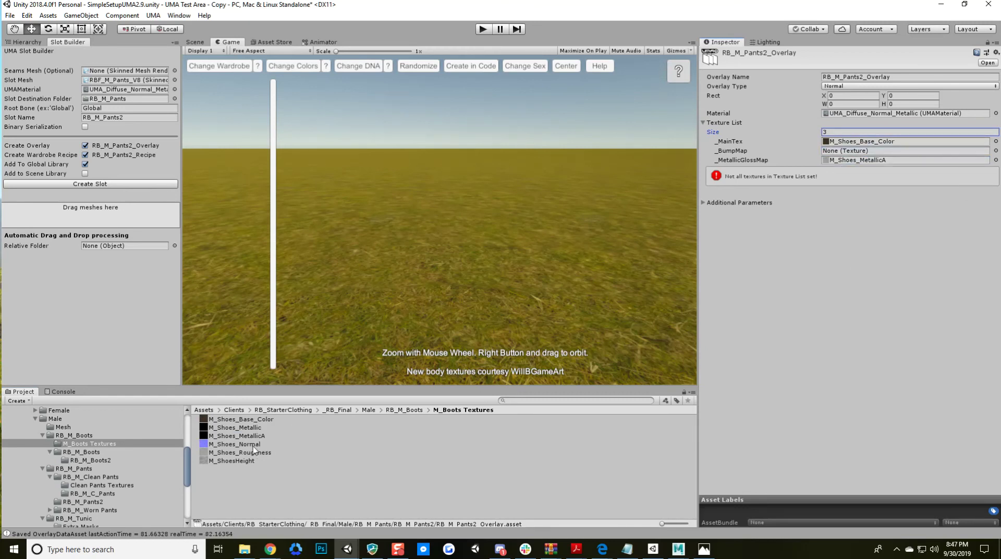
{"action": "left_click_drag", "start_coordinate": [254, 449], "coordinate": [832, 152]}
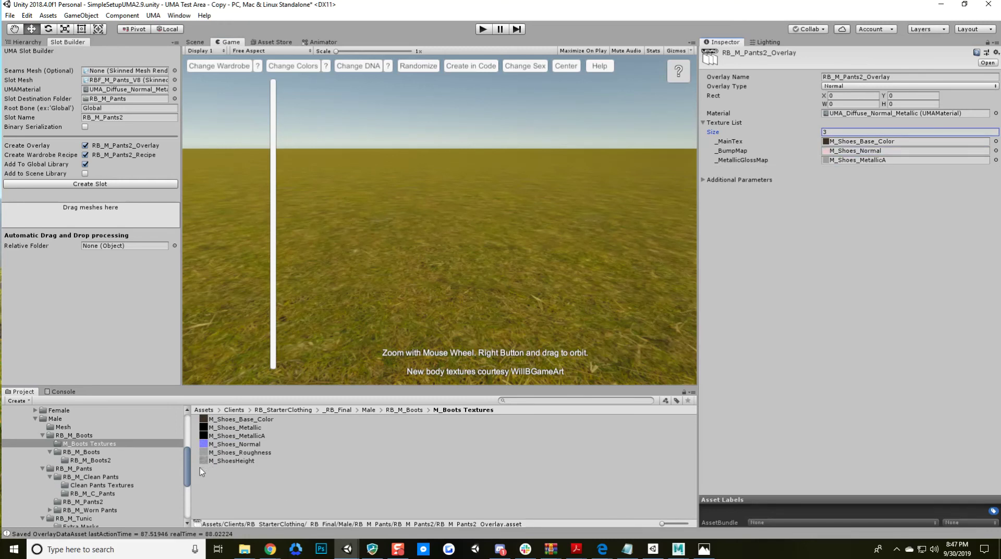
Inspect the settings of RB_M_Boots2_Recipe and check which textures RB_M_Pants2_Overlay uses.
{"action": "left_click", "coordinate": [100, 459]}
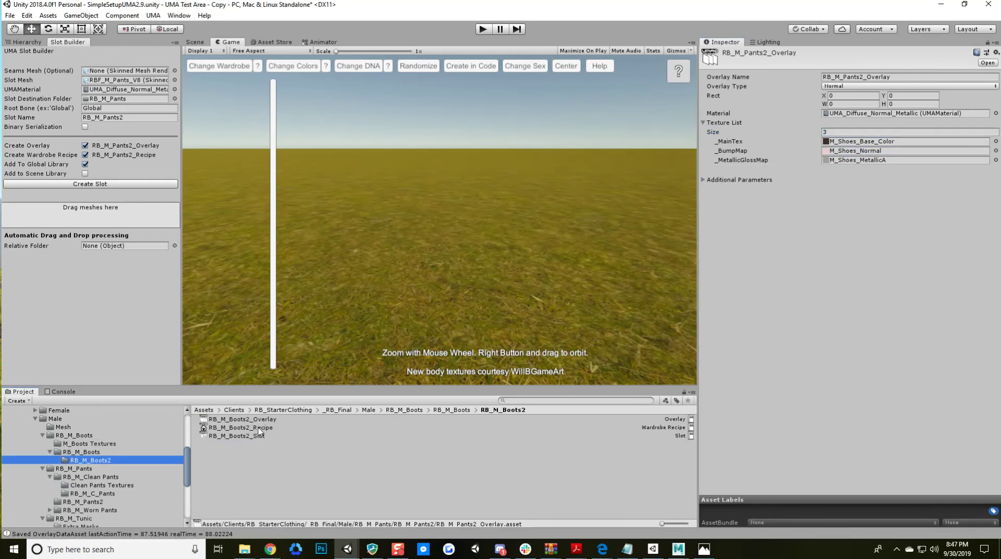
{"action": "left_click", "coordinate": [351, 429]}
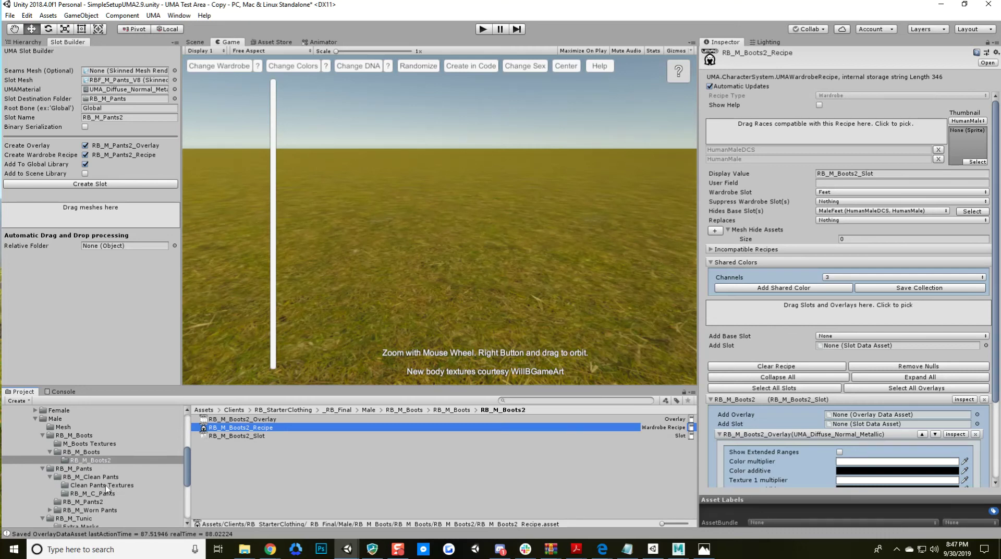
{"action": "left_click", "coordinate": [96, 502]}
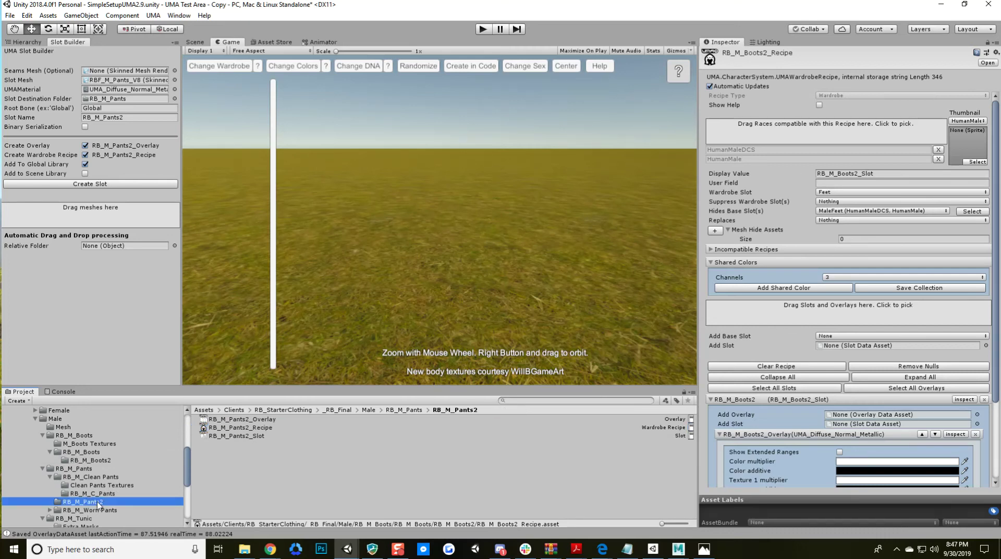
{"action": "left_click", "coordinate": [269, 420]}
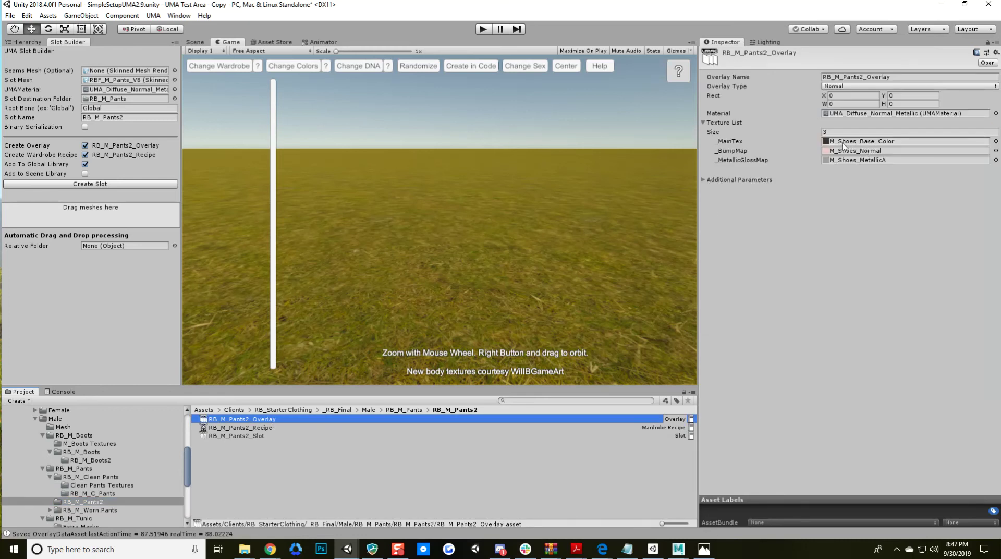
{"action": "left_click", "coordinate": [236, 420]}
{"action": "key", "text": "Return"}
{"action": "key", "text": "F2"}
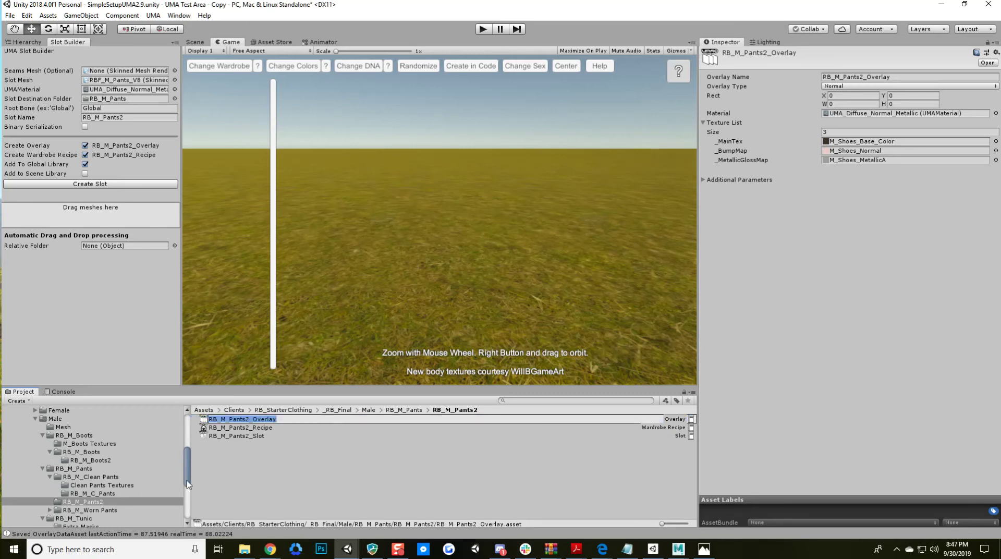
{"action": "key", "text": "Return"}
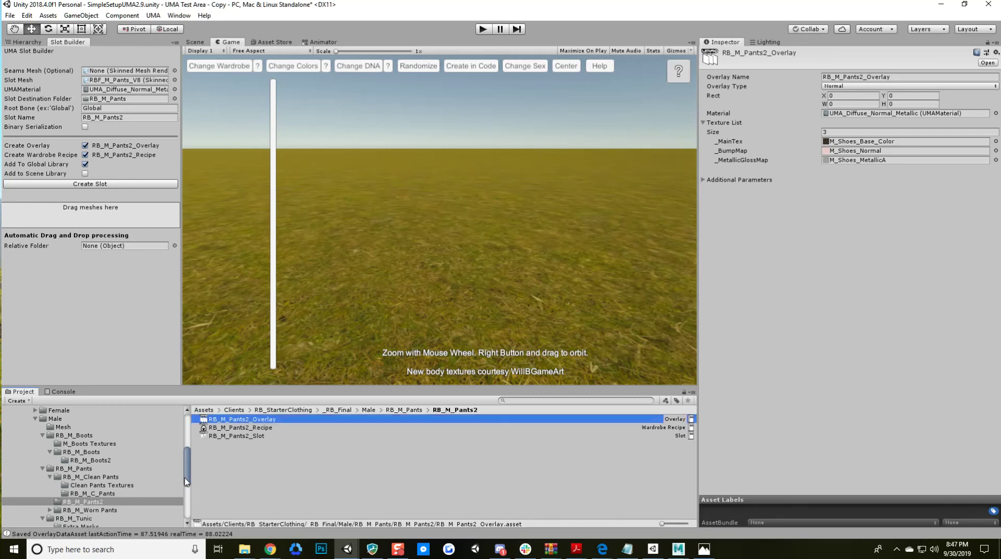
Replace the pants overlay's _MainTex, _BumpMap and _MetallicGlossMap with RB_M_C_Pants_Base_Color, RB_M_C_Pants_Normal and RB_M_C_Pants_MetallicA from Clean Pants Textures.
{"action": "left_click_drag", "start_coordinate": [191, 476], "coordinate": [189, 476]}
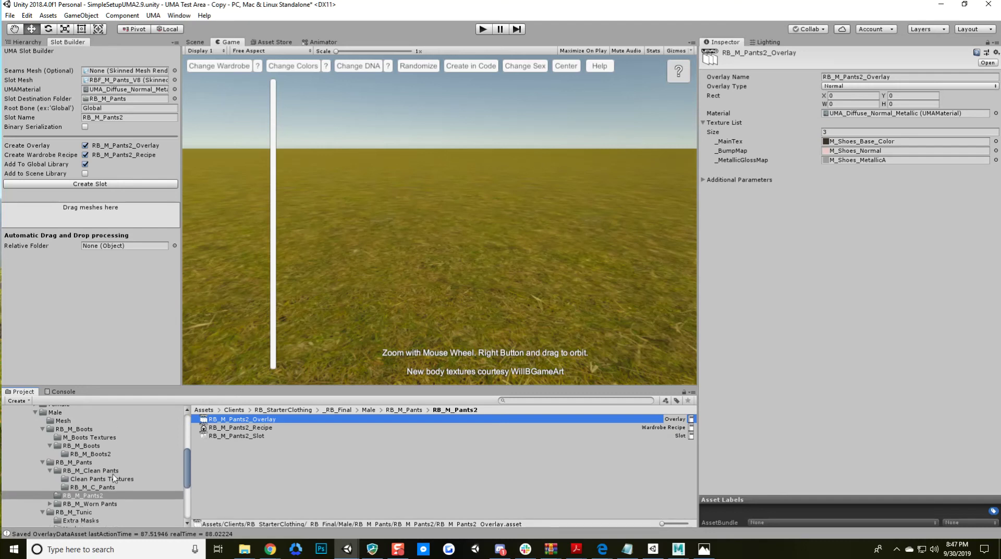
{"action": "left_click", "coordinate": [104, 479]}
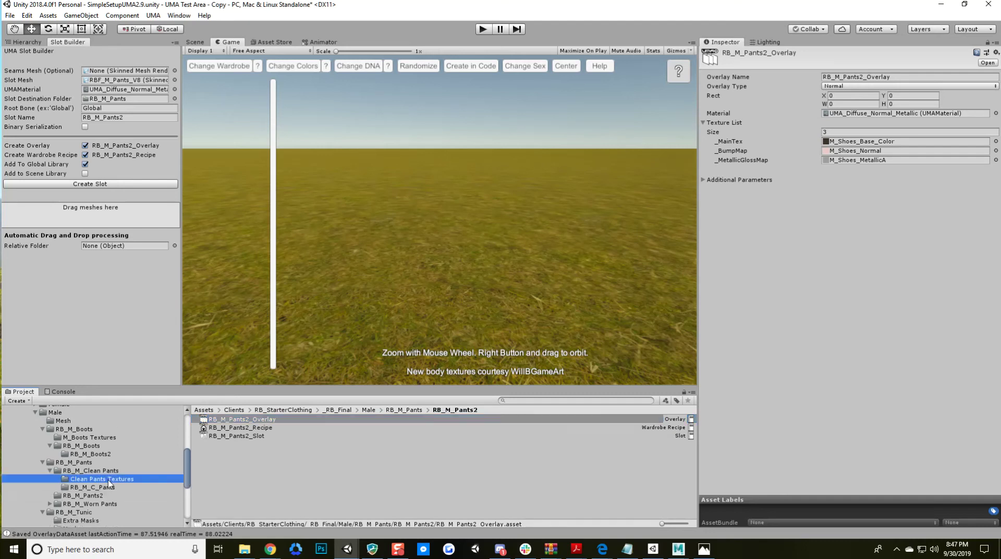
{"action": "left_click_drag", "start_coordinate": [276, 420], "coordinate": [863, 142]}
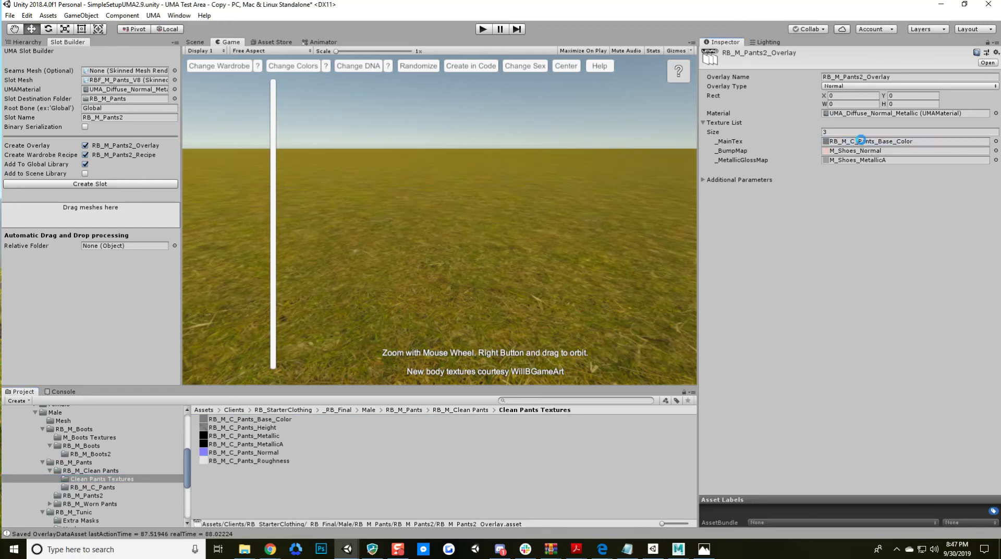
{"action": "left_click_drag", "start_coordinate": [276, 444], "coordinate": [844, 165]}
{"action": "left_click_drag", "start_coordinate": [269, 453], "coordinate": [845, 152]}
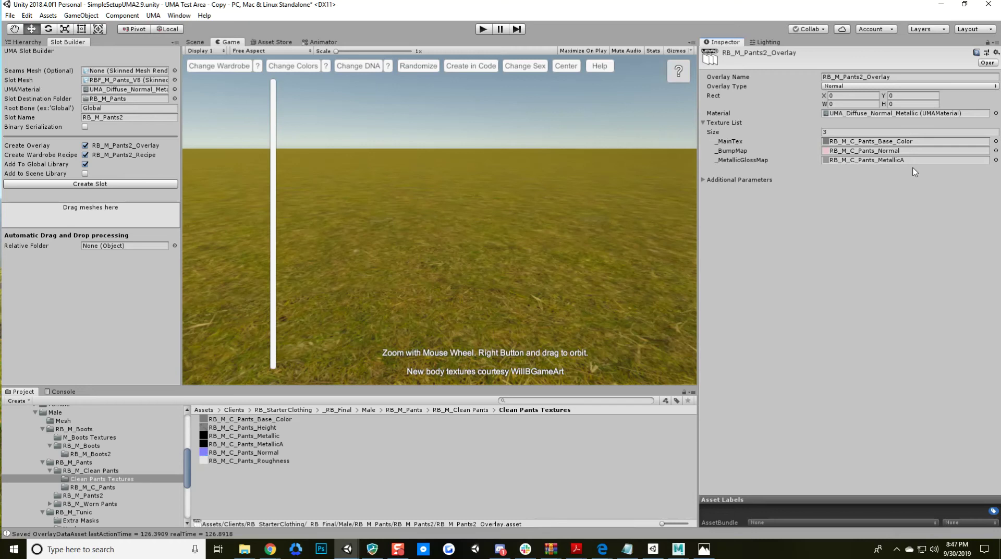
Open RB_M_Pants2_Recipe for inspection and look through the clean, worn and RB_M_Pants2 folders.
{"action": "left_click", "coordinate": [108, 496]}
{"action": "left_click", "coordinate": [270, 434]}
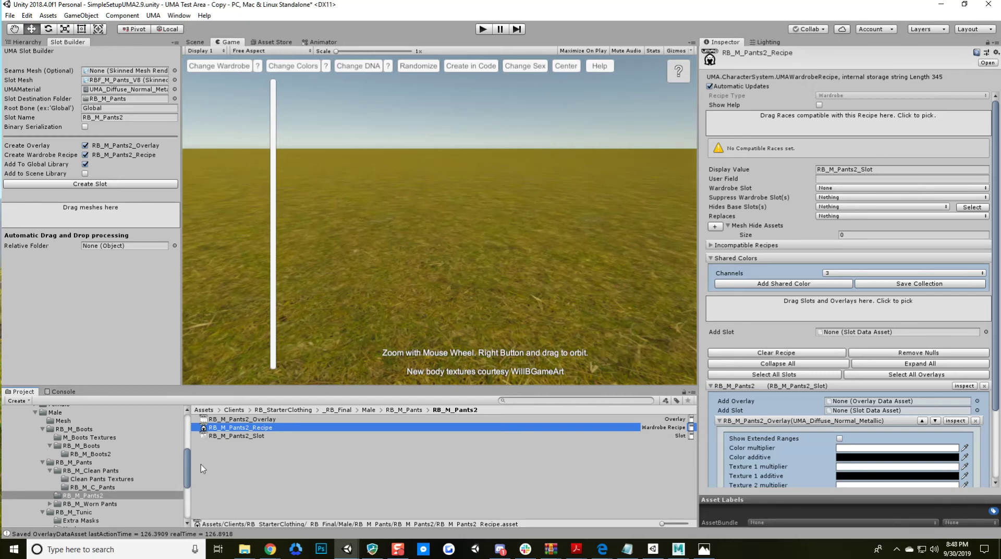
{"action": "left_click", "coordinate": [111, 478]}
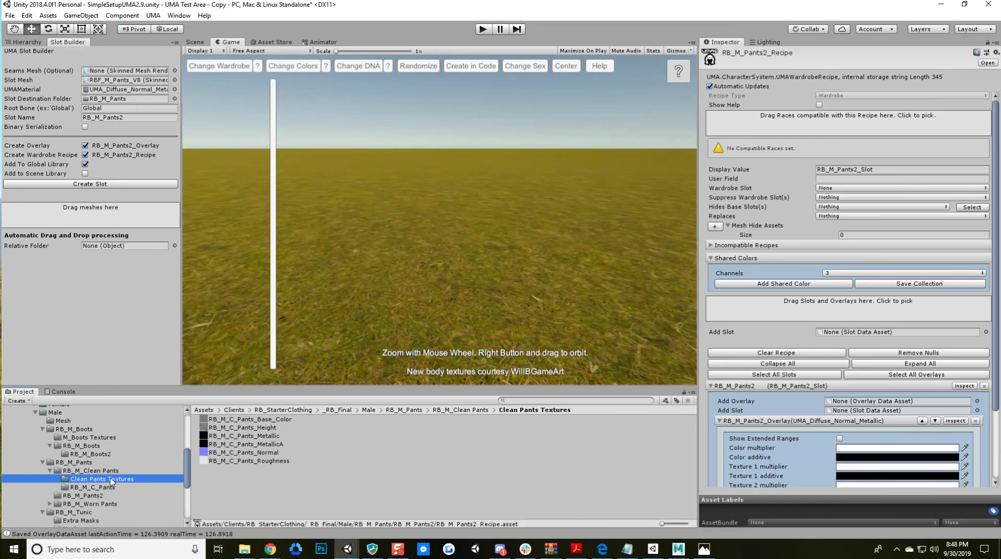
{"action": "left_click", "coordinate": [99, 470]}
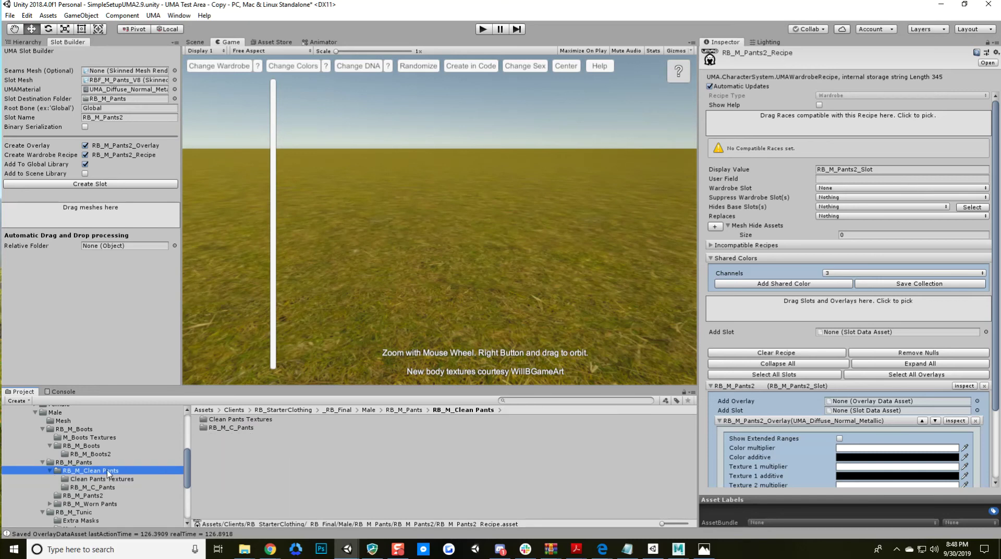
{"action": "left_click", "coordinate": [105, 479]}
{"action": "left_click", "coordinate": [105, 487]}
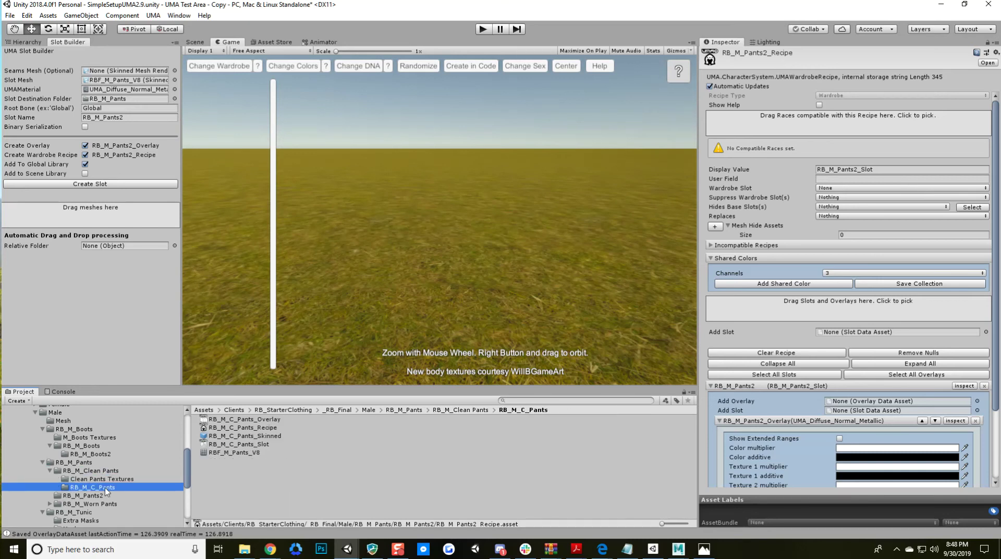
{"action": "left_click", "coordinate": [100, 496]}
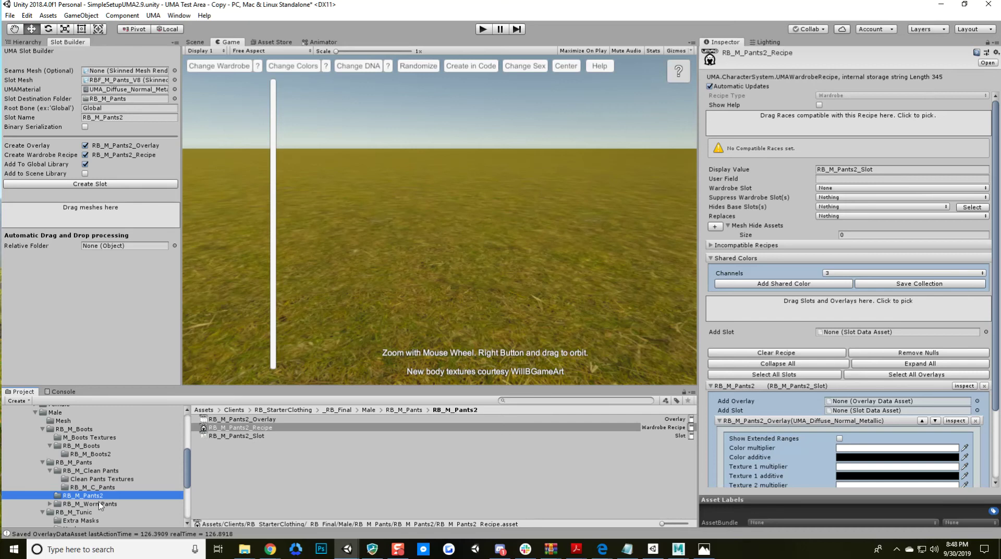
{"action": "left_click", "coordinate": [100, 504]}
{"action": "left_click", "coordinate": [102, 496]}
{"action": "left_click", "coordinate": [106, 486]}
{"action": "left_click", "coordinate": [106, 479]}
{"action": "left_click", "coordinate": [103, 488]}
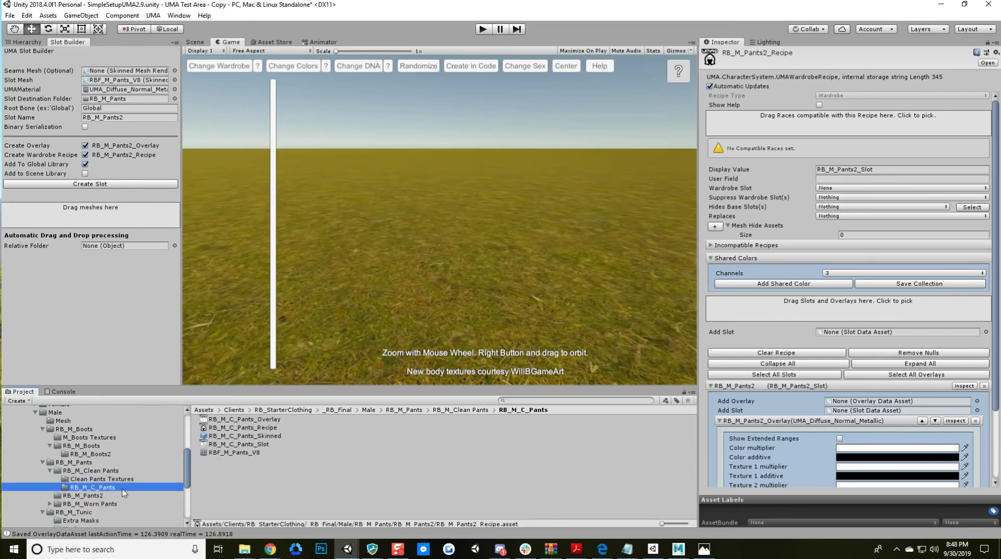
{"action": "left_click", "coordinate": [105, 496]}
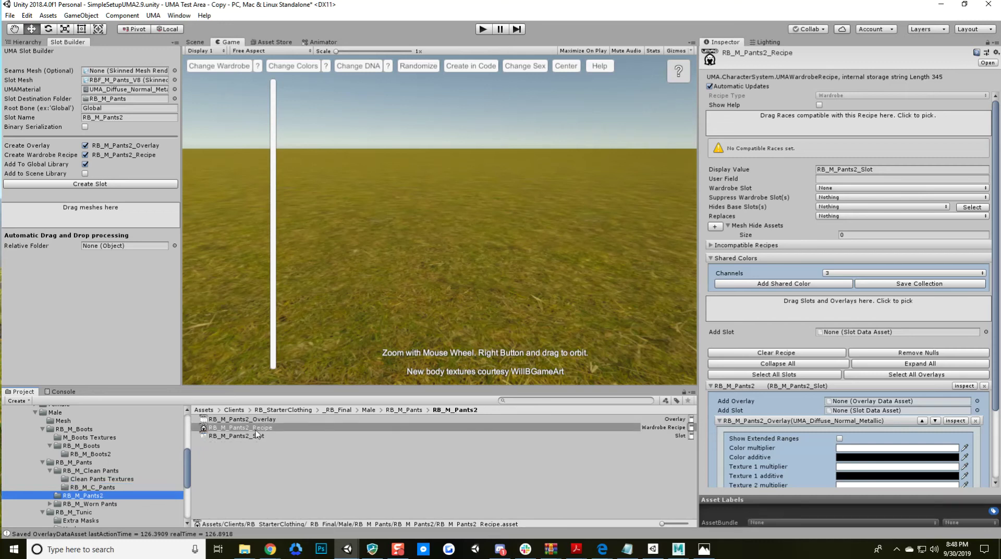
Set the wardrobe slot of RB_M_Pants2_Recipe to Legs and check the options for base slots it can hide.
{"action": "left_click", "coordinate": [842, 189]}
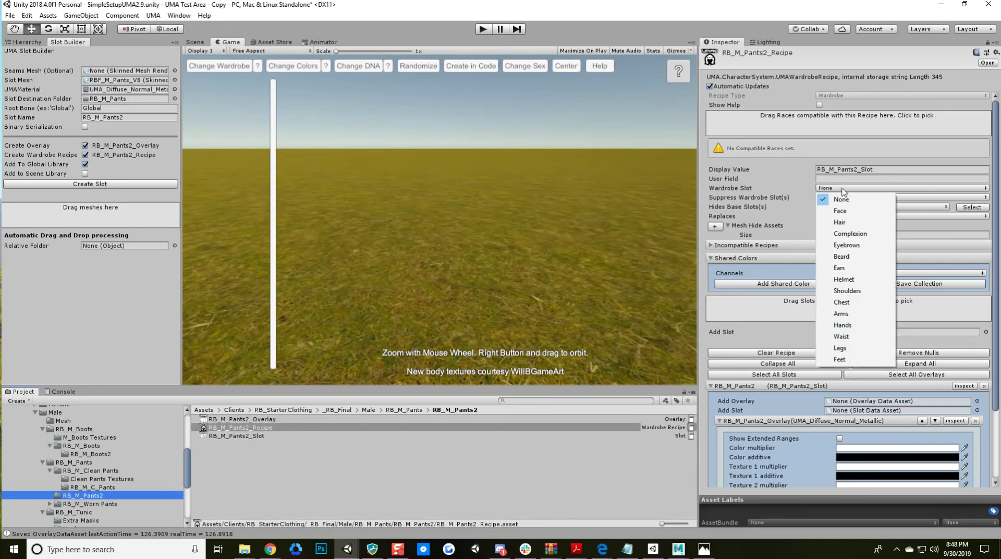
{"action": "left_click", "coordinate": [840, 347]}
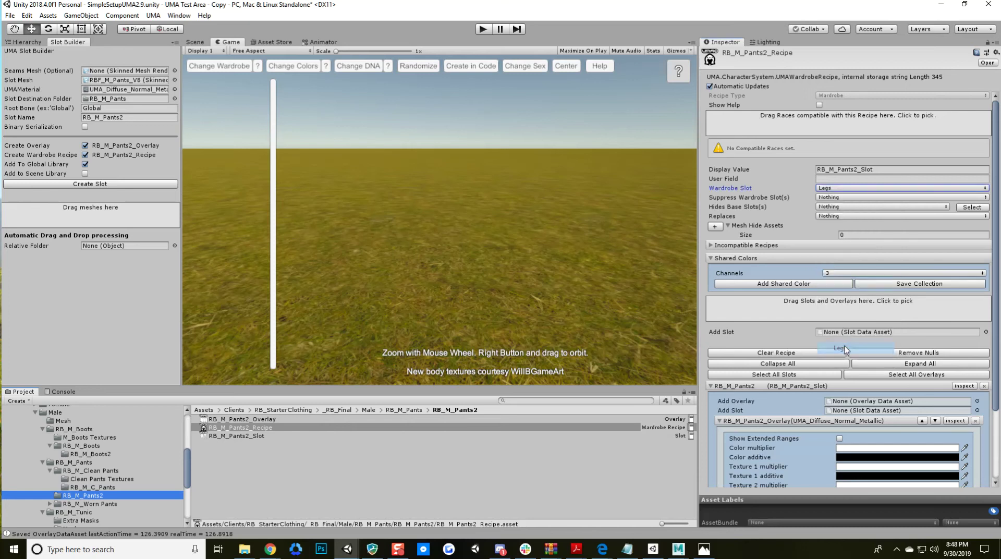
{"action": "left_click", "coordinate": [826, 207]}
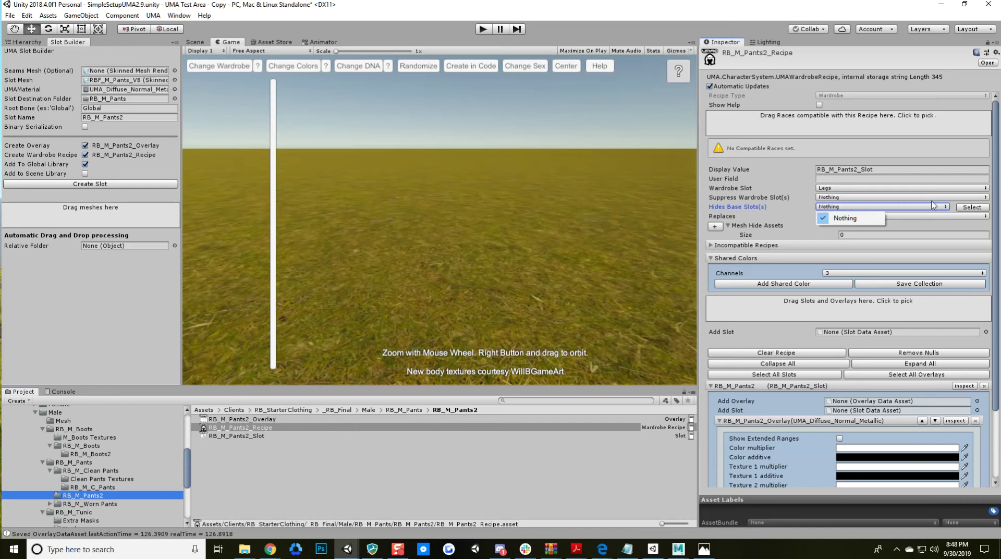
{"action": "left_click", "coordinate": [949, 208]}
{"action": "left_click", "coordinate": [940, 207]}
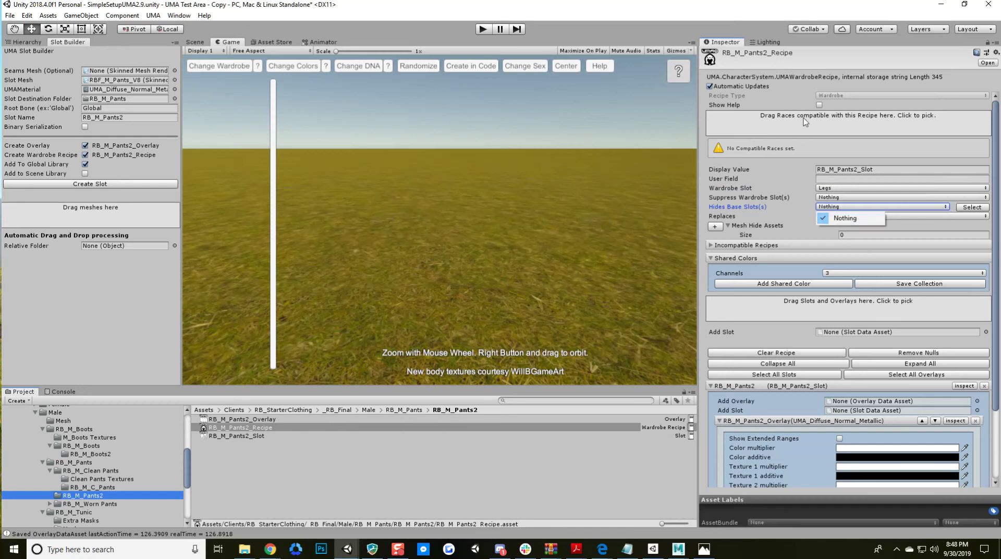
Add Human Male and Human Male DCS as compatible races of RB_M_Pants2_Recipe.
{"action": "left_click", "coordinate": [775, 124]}
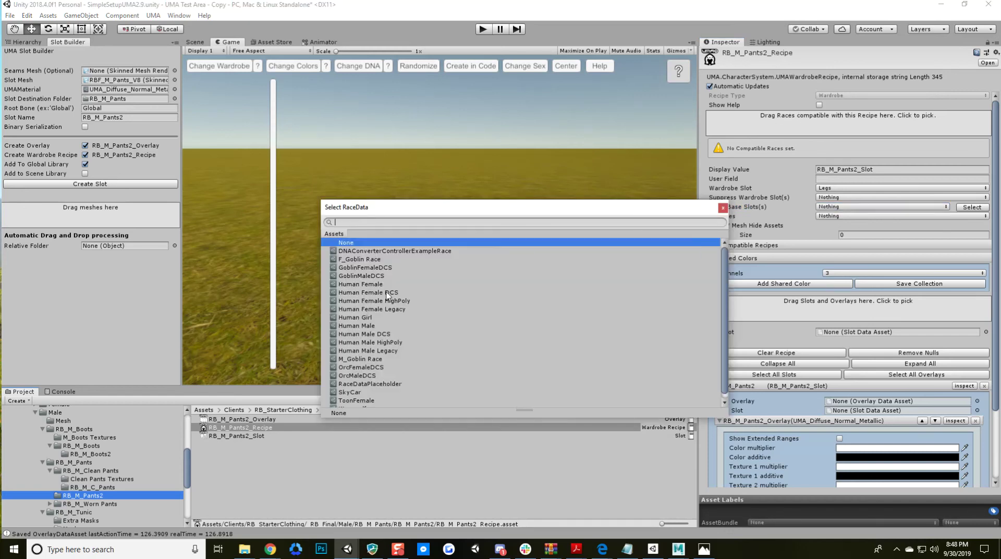
{"action": "left_click", "coordinate": [366, 326]}
{"action": "left_click", "coordinate": [406, 333]}
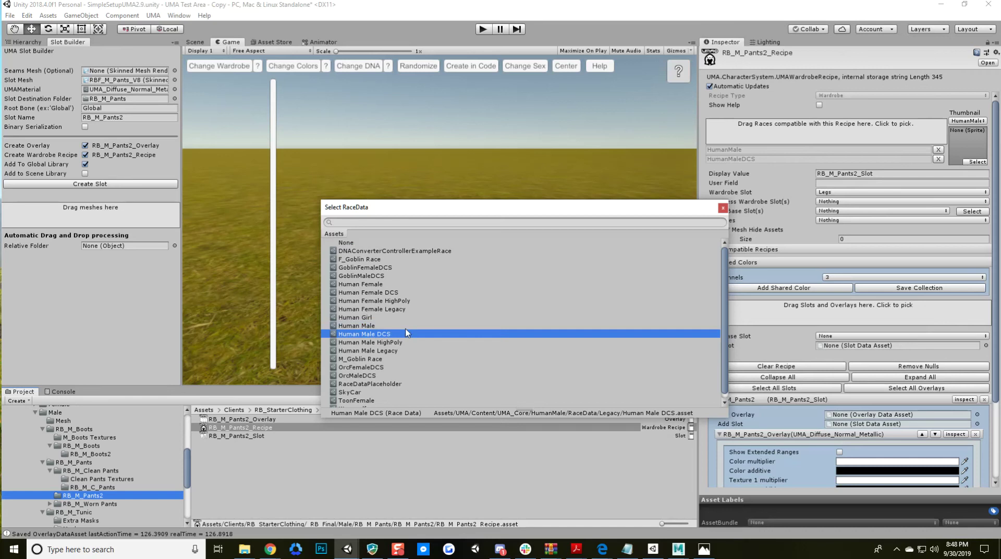
{"action": "left_click", "coordinate": [722, 208]}
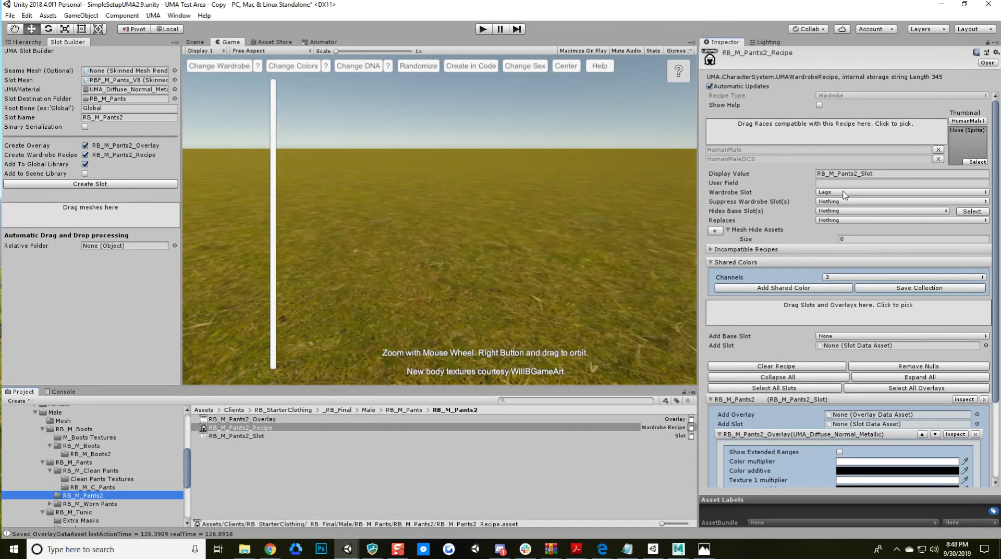
Make the pants recipe hide the MaleLegs base slot.
{"action": "left_click", "coordinate": [840, 211]}
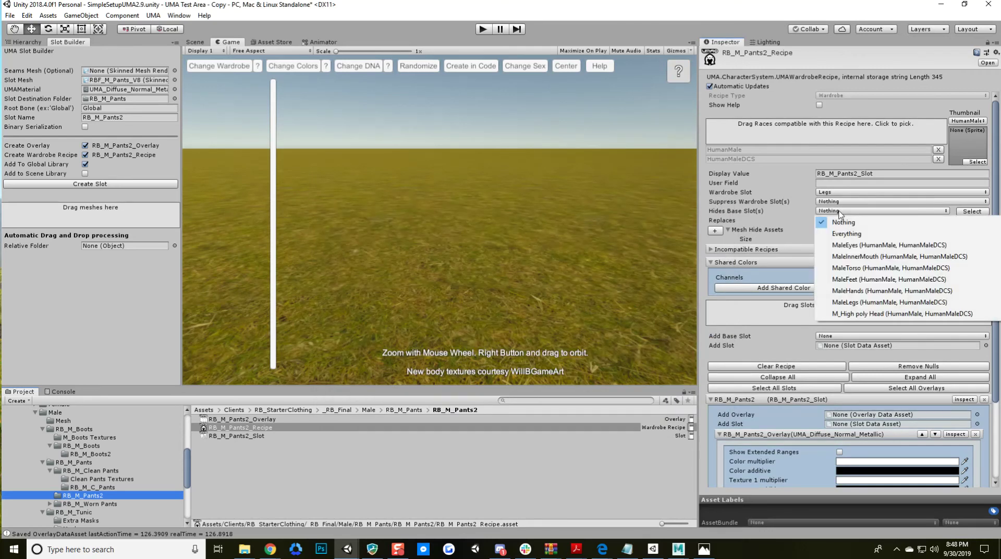
{"action": "left_click", "coordinate": [860, 302]}
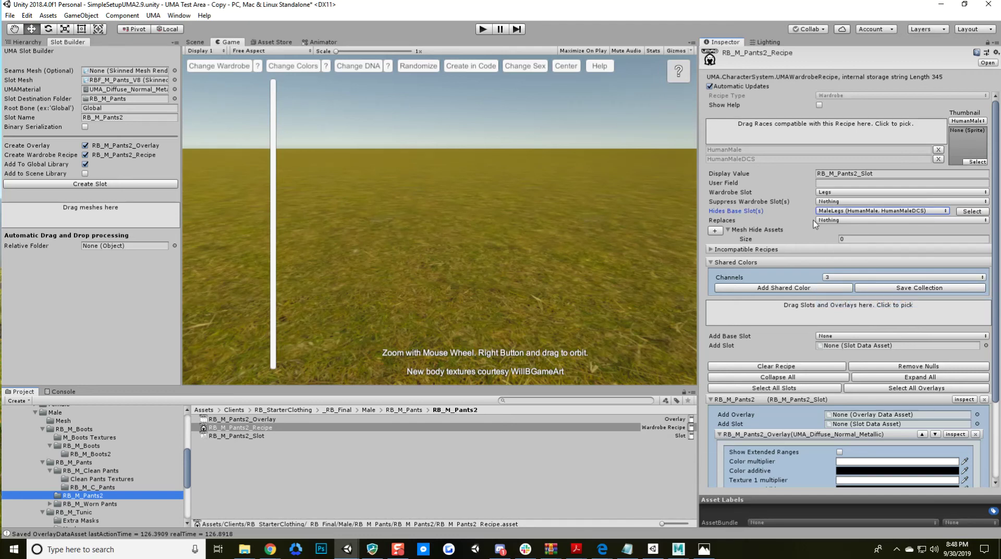
{"action": "left_click", "coordinate": [317, 391]}
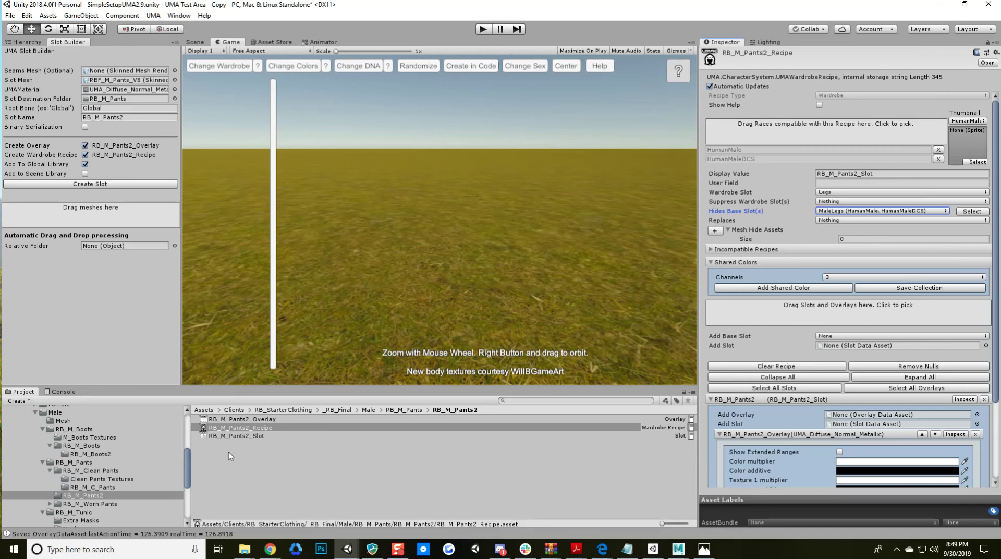
Add RB_M_Pants2_Recipe to the default wardrobe recipes of UMADynamicCharacterAvatar and test the avatar in a short play run.
{"action": "left_click", "coordinate": [38, 44]}
{"action": "left_click", "coordinate": [97, 94]}
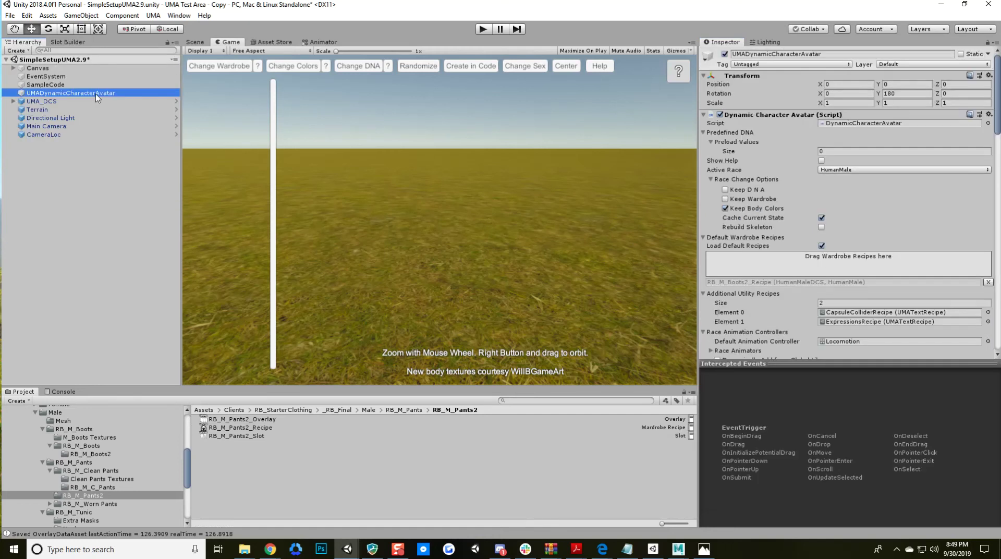
{"action": "left_click_drag", "start_coordinate": [245, 427], "coordinate": [755, 270]}
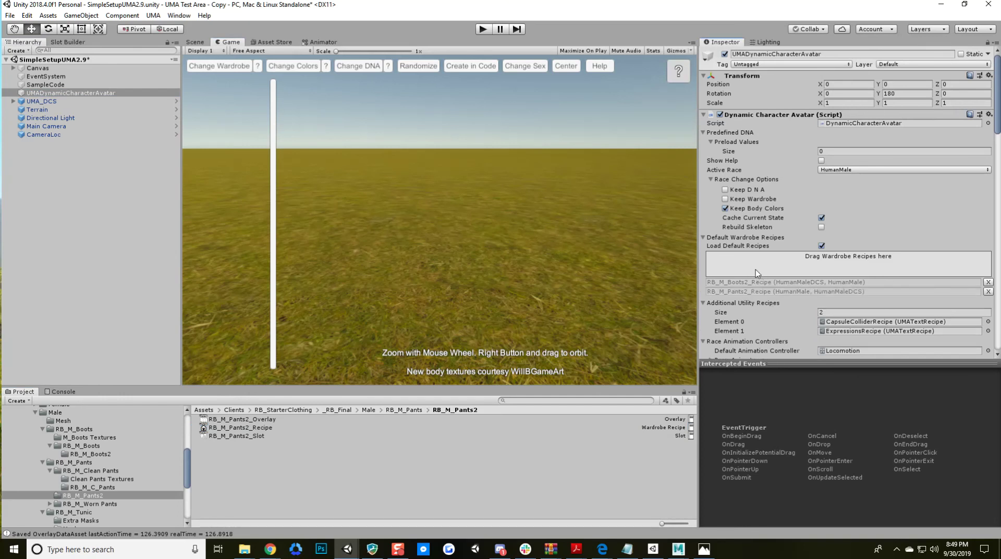
{"action": "left_click", "coordinate": [483, 29]}
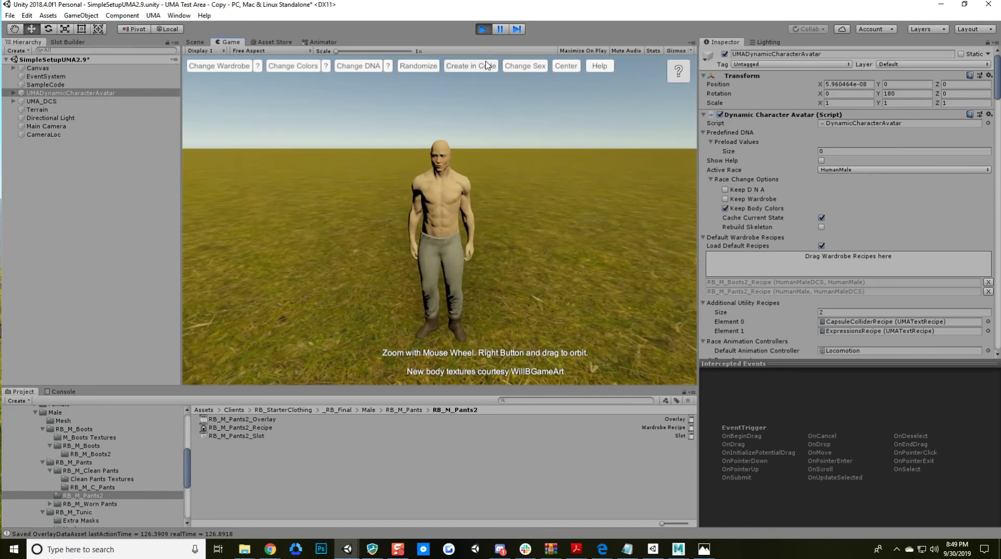
{"action": "left_click", "coordinate": [483, 27]}
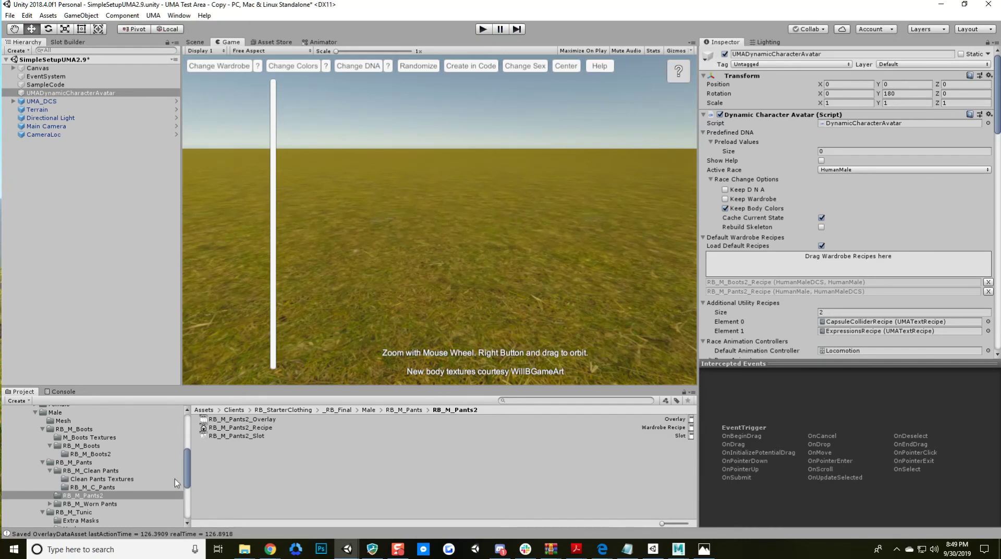
Set the Slot Builder's destination folder to RB_M_Clean_Tunic from the male RB_M_Tunic folder.
{"action": "left_click_drag", "start_coordinate": [187, 476], "coordinate": [185, 488]}
{"action": "left_click", "coordinate": [89, 472]}
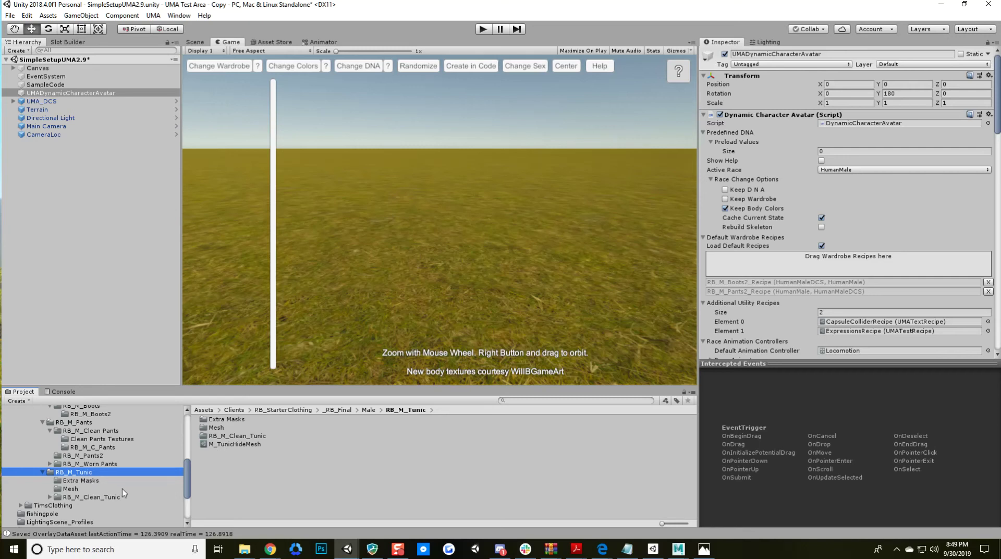
{"action": "left_click", "coordinate": [77, 497]}
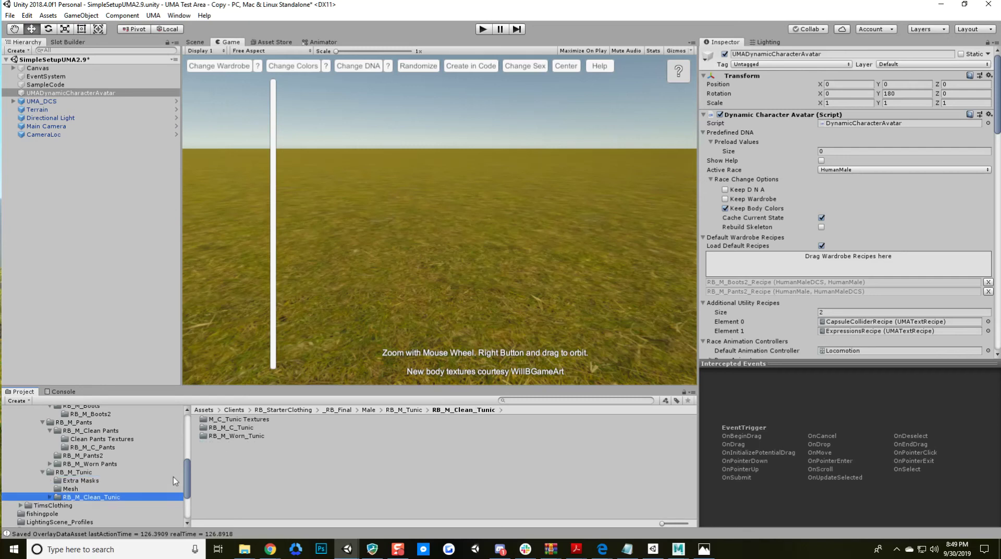
{"action": "left_click_drag", "start_coordinate": [186, 475], "coordinate": [184, 478]}
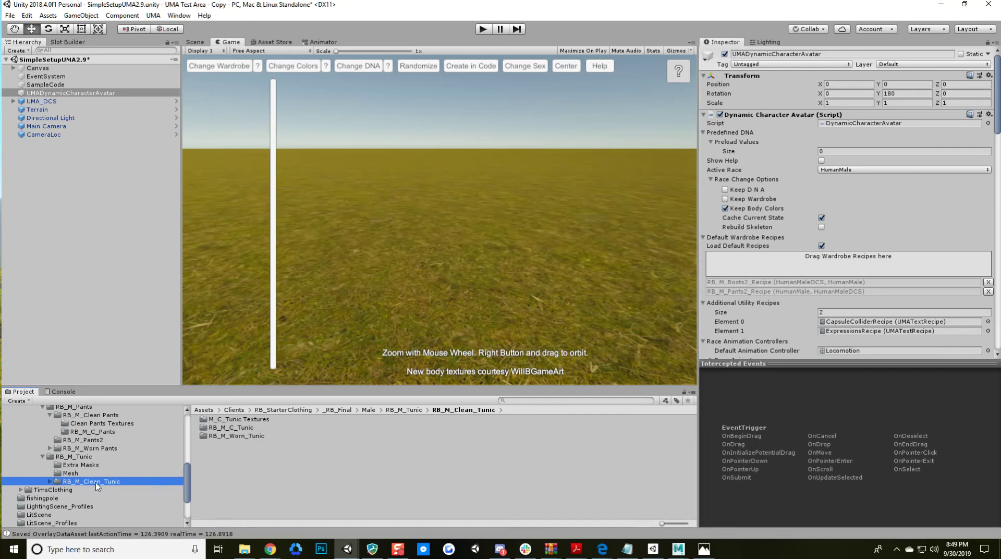
{"action": "left_click", "coordinate": [64, 42]}
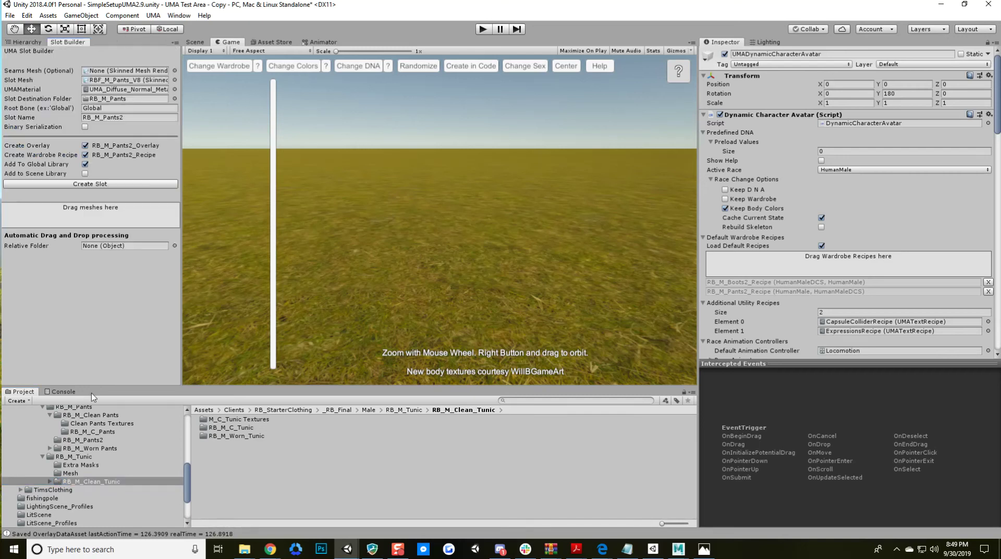
{"action": "left_click_drag", "start_coordinate": [117, 475], "coordinate": [134, 101]}
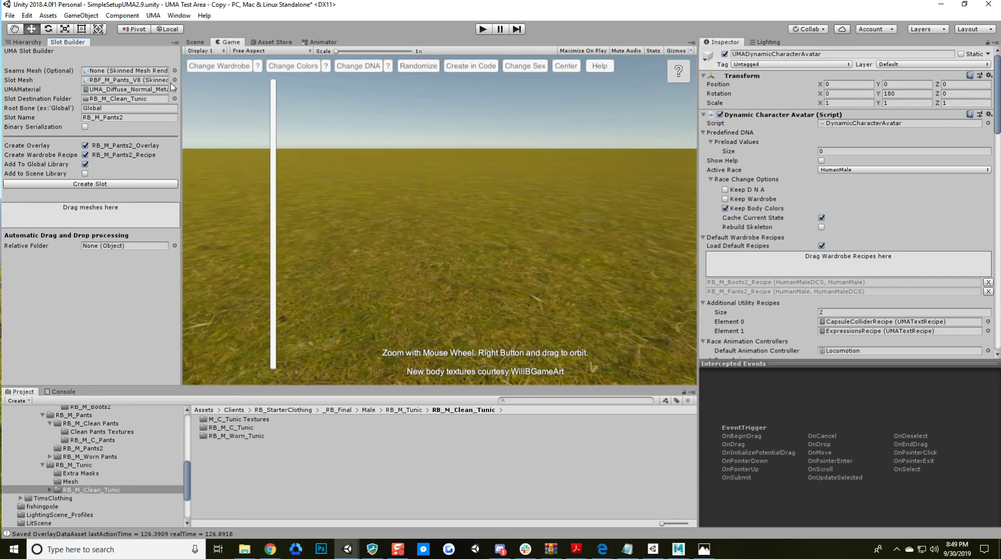
Set the slot mesh to RBF_M_Tunic_V10 from the RBF_M_Tunic_Rigged_V10 model in the male Mesh folder.
{"action": "scroll", "coordinate": [96, 427], "scroll_direction": "up", "scroll_amount": 3}
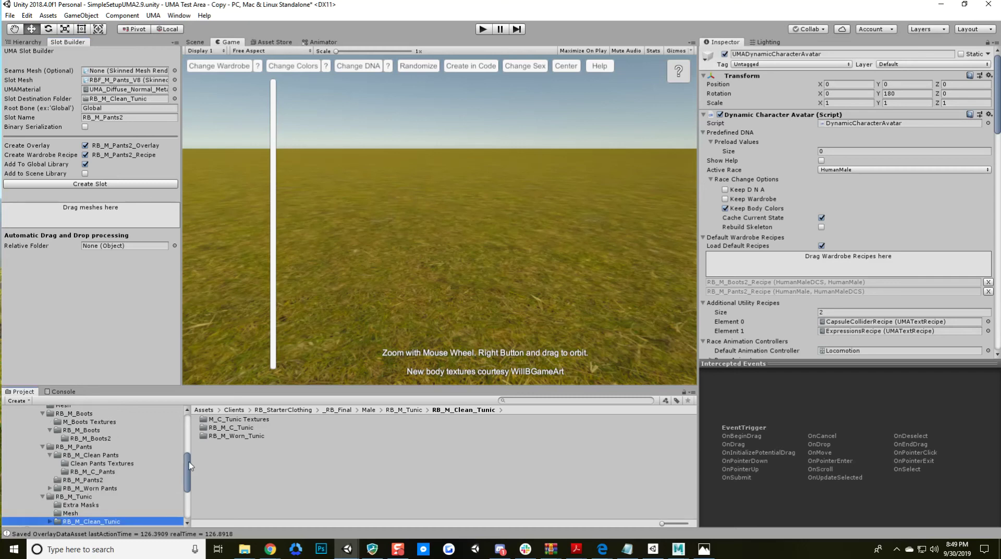
{"action": "left_click", "coordinate": [71, 417]}
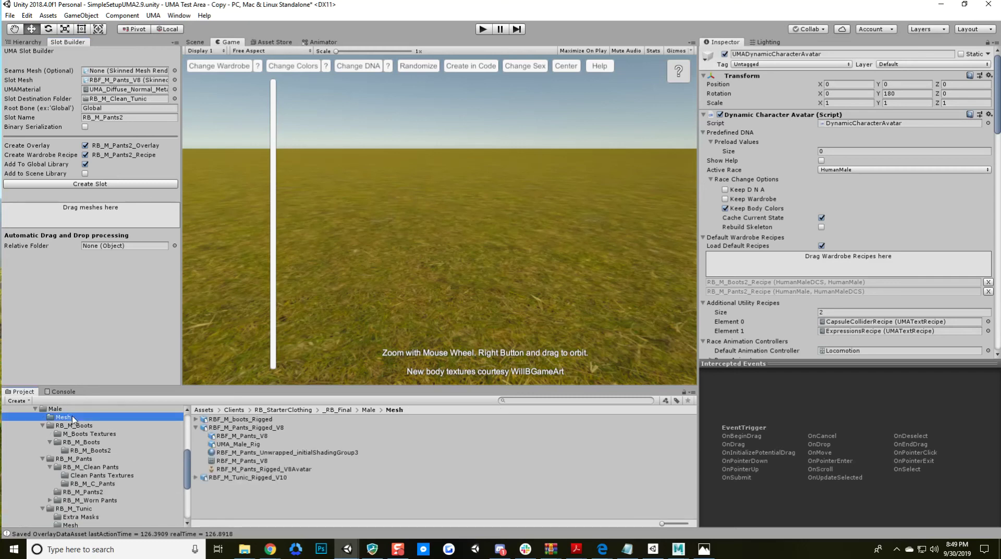
{"action": "left_click", "coordinate": [196, 427]}
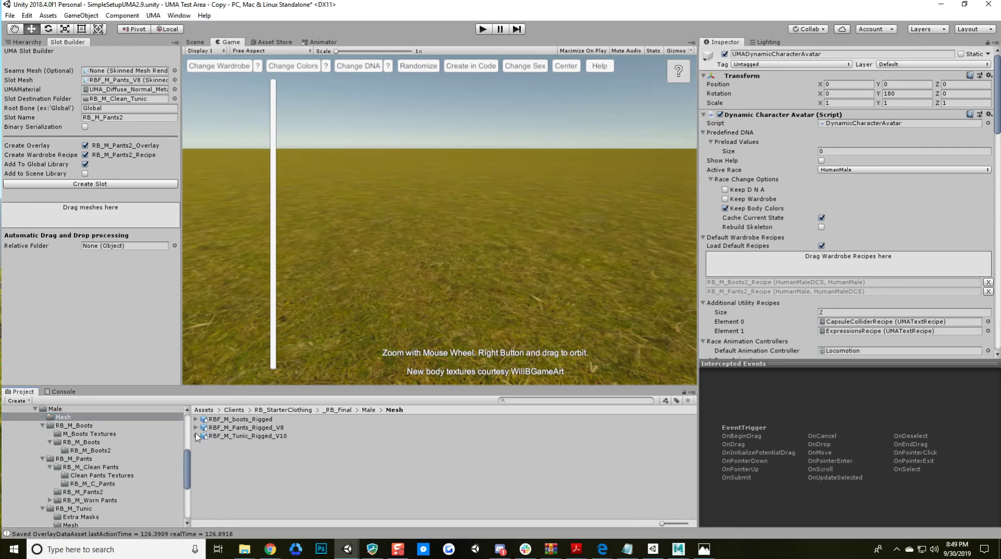
{"action": "left_click", "coordinate": [196, 436]}
{"action": "left_click", "coordinate": [243, 444]}
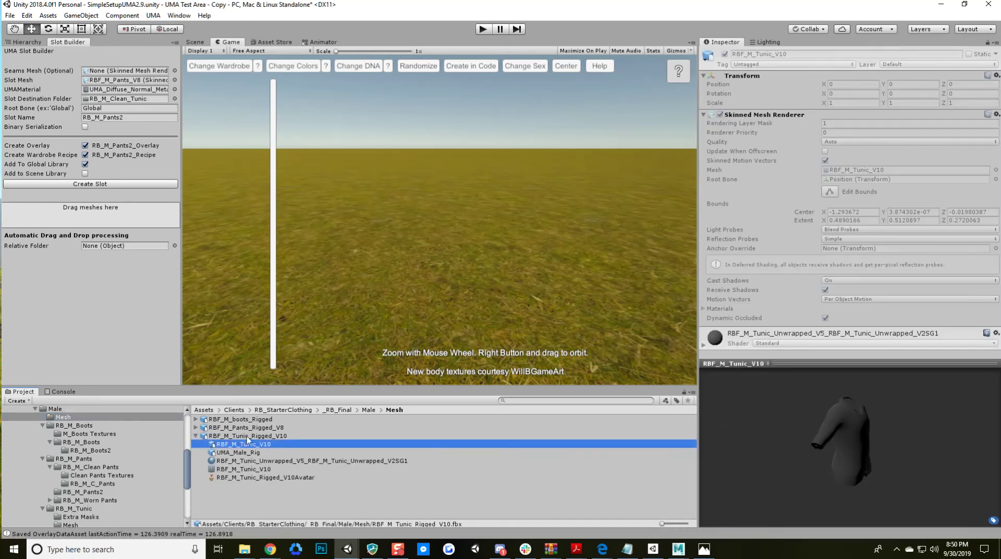
{"action": "left_click_drag", "start_coordinate": [243, 443], "coordinate": [131, 84]}
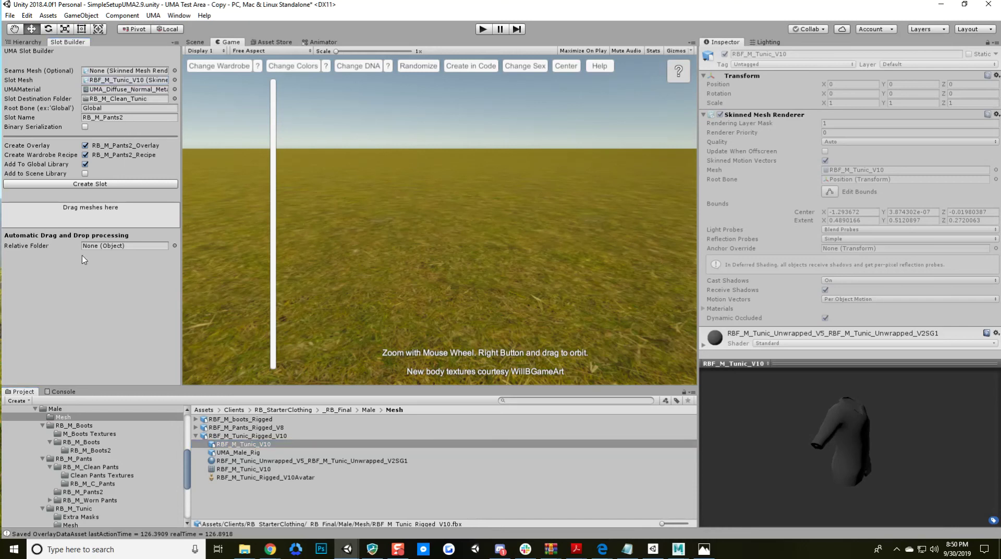
Name the slot RB_M_Clean_Tunic2 and create it together with its overlay and wardrobe recipe.
{"action": "left_click_drag", "start_coordinate": [126, 119], "coordinate": [103, 119]}
{"action": "type", "text": "Clean_"}
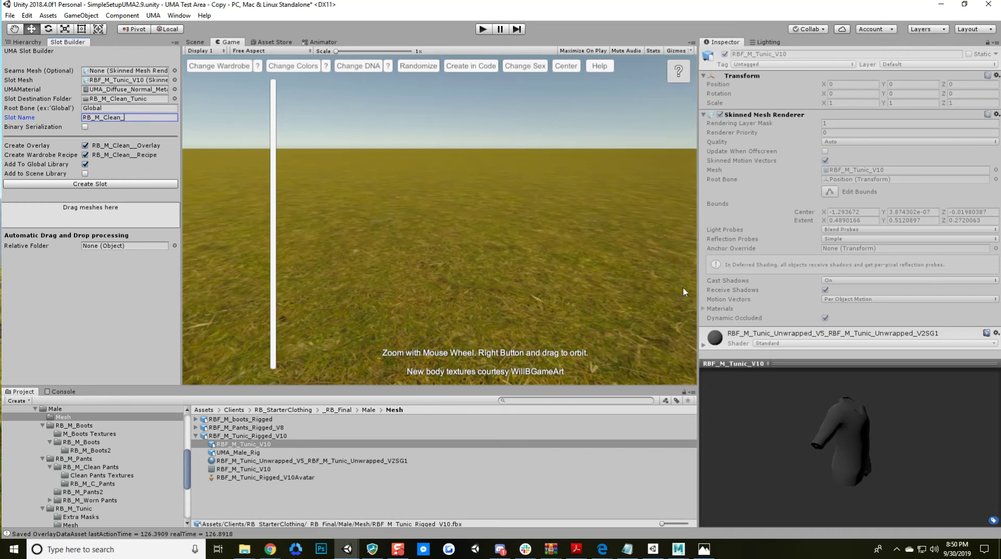
{"action": "type", "text": "Tunic2"}
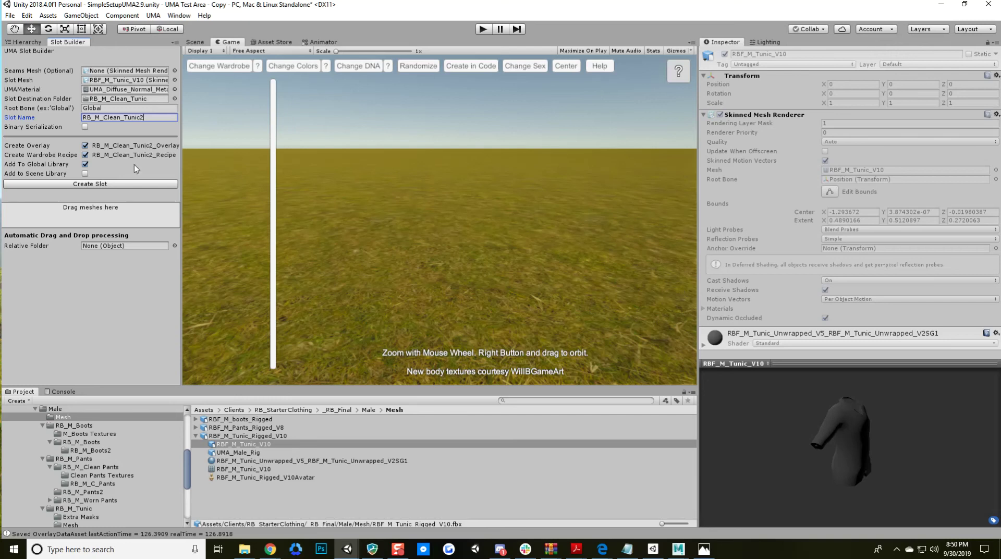
{"action": "left_click", "coordinate": [108, 184]}
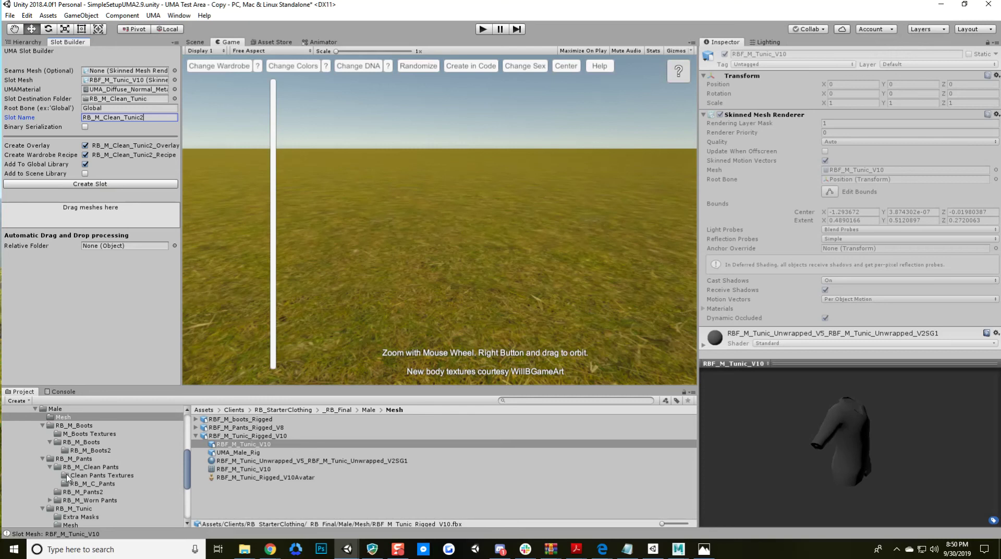
Find and open the newly generated RB_M_Clean_Tunic2 folder inside RB_M_Tunic's RB_M_Clean_Tunic folder.
{"action": "left_click", "coordinate": [181, 479]}
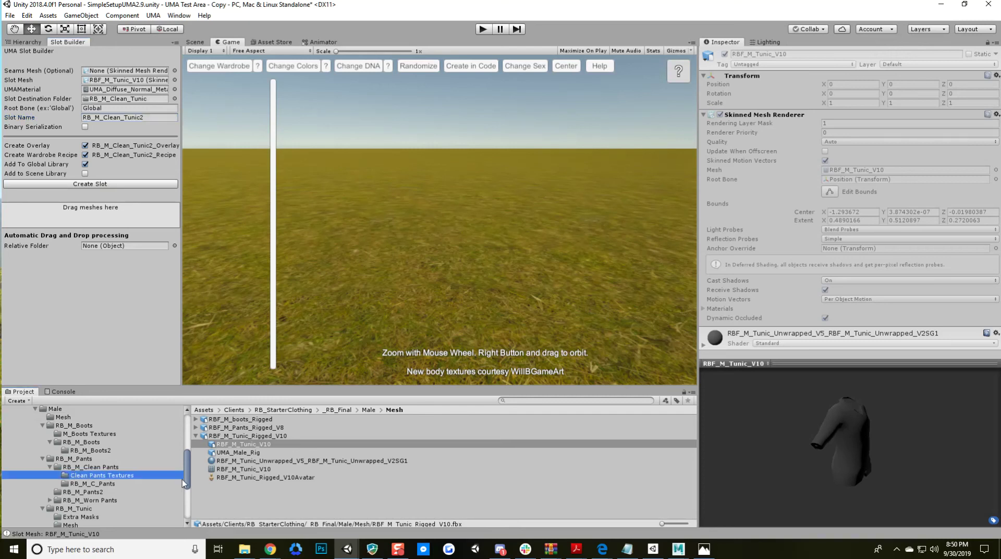
{"action": "scroll", "coordinate": [184, 478], "scroll_direction": "down", "scroll_amount": 2}
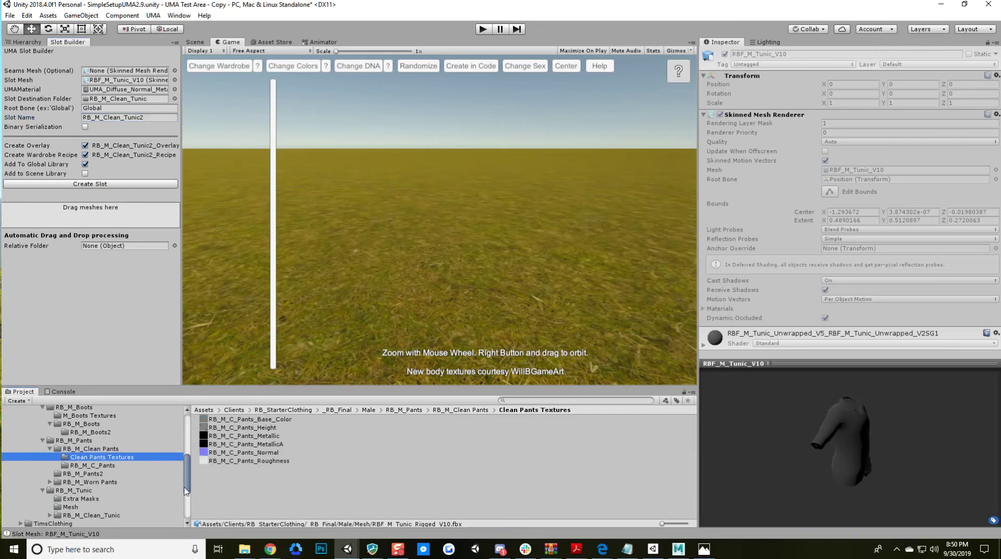
{"action": "left_click", "coordinate": [98, 448]}
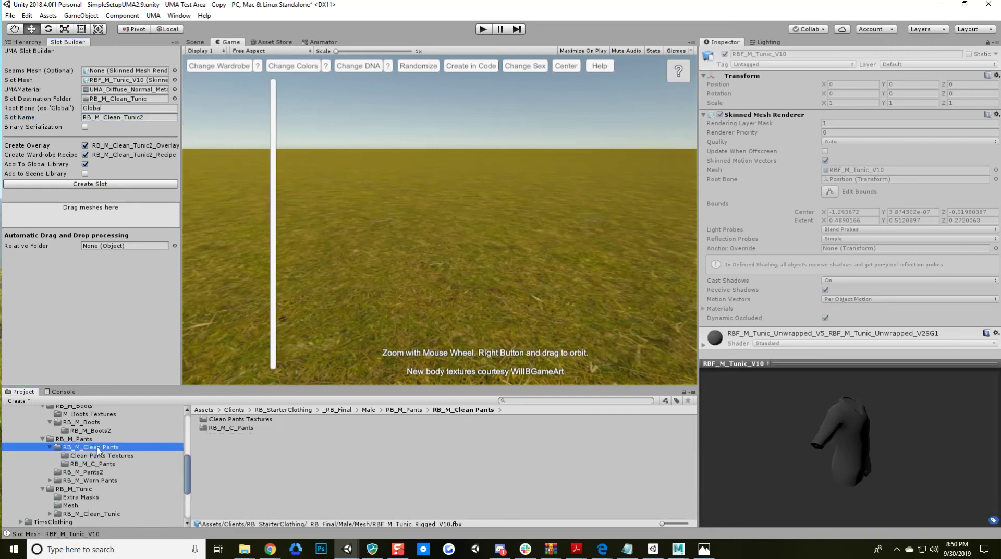
{"action": "left_click", "coordinate": [91, 488]}
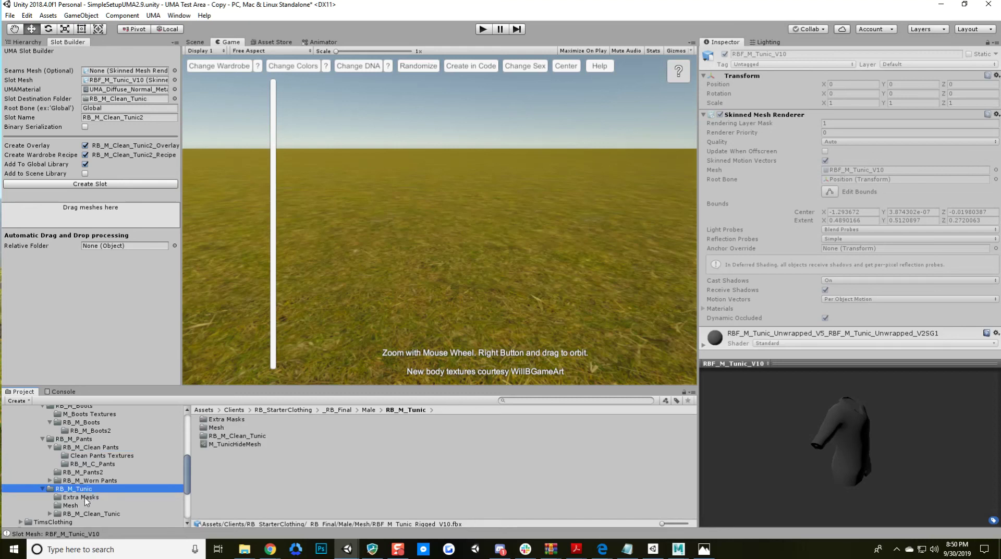
{"action": "left_click", "coordinate": [86, 498]}
{"action": "left_click", "coordinate": [85, 505]}
{"action": "left_click", "coordinate": [87, 514]}
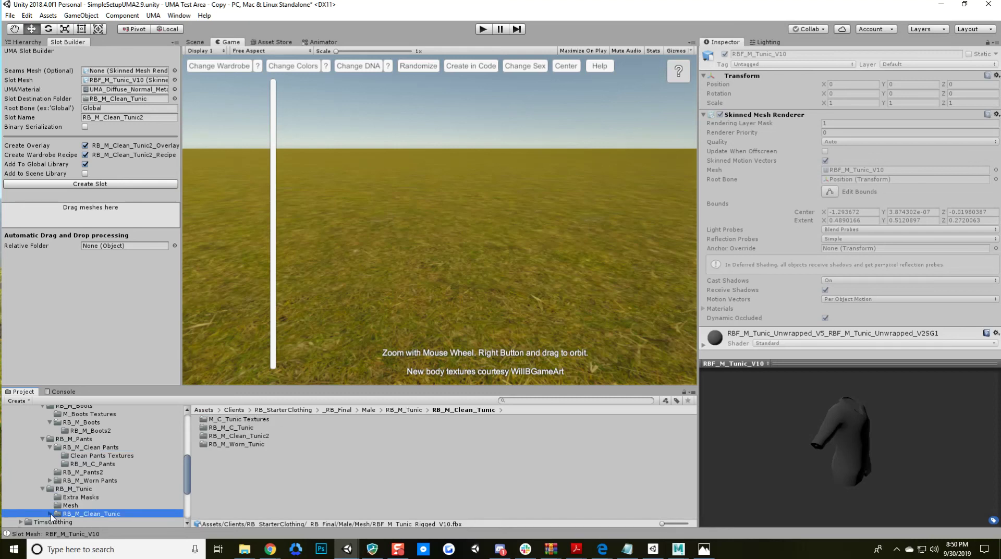
{"action": "left_click", "coordinate": [51, 513]}
{"action": "left_click", "coordinate": [263, 444]}
{"action": "left_click", "coordinate": [261, 435]}
{"action": "double_click", "coordinate": [267, 436]}
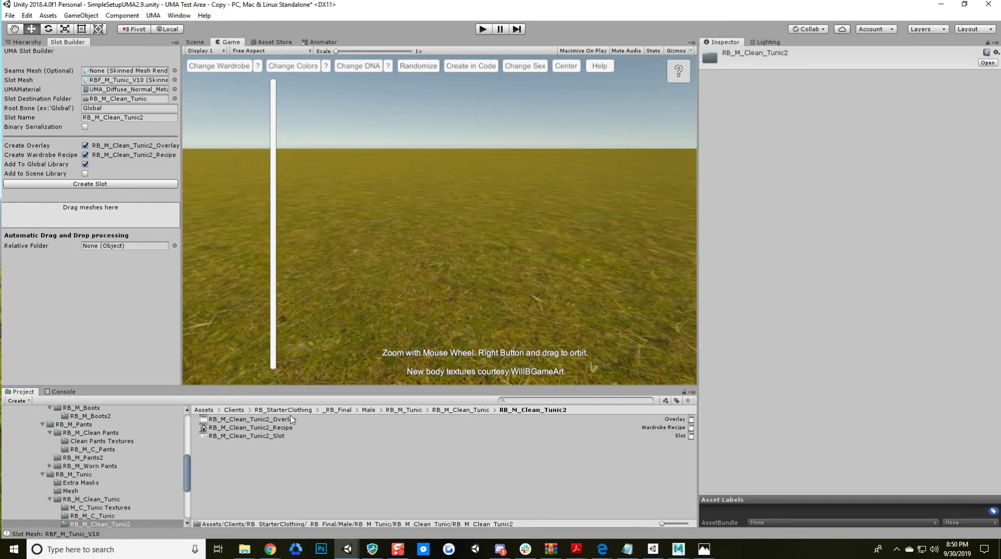
Set the texture list size of RB_M_Clean_Tunic2_Overlay to 3.
{"action": "left_click", "coordinate": [292, 420]}
{"action": "left_click", "coordinate": [839, 132]}
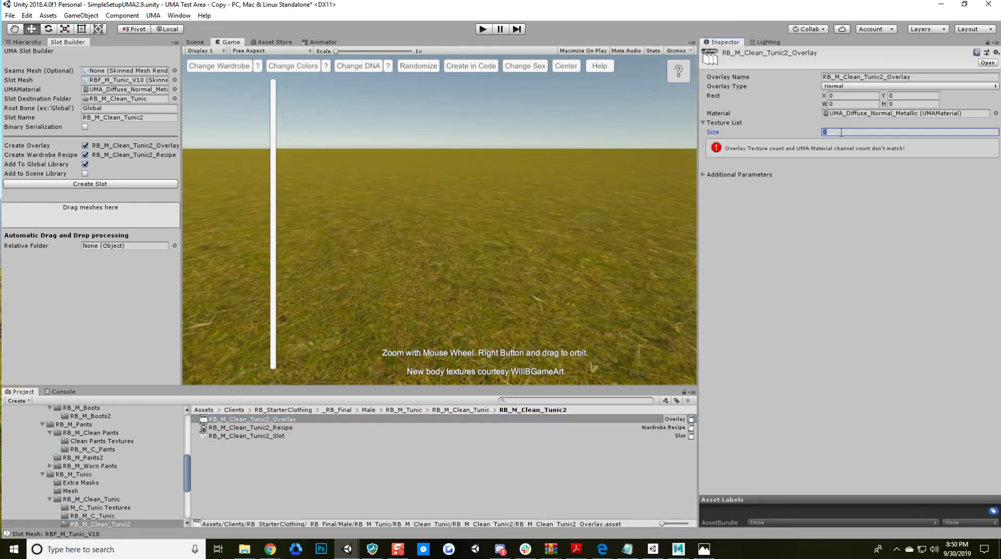
{"action": "key", "text": "Return"}
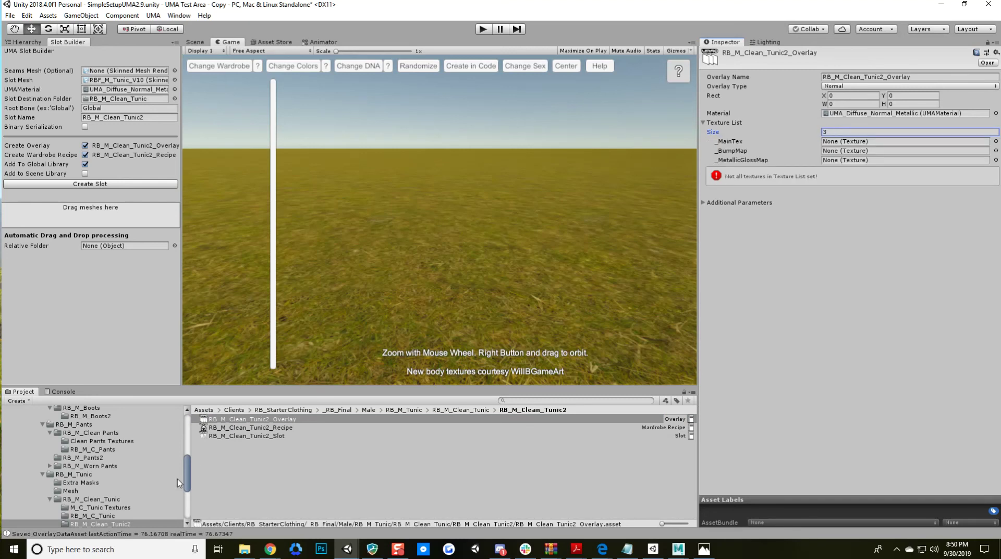
Assign the RB_M_C_Tunic Base_Color, Normal and MetallicA textures to the overlay's _MainTex, _BumpMap and _MetallicGlossMap entries.
{"action": "left_click_drag", "start_coordinate": [185, 477], "coordinate": [184, 488]}
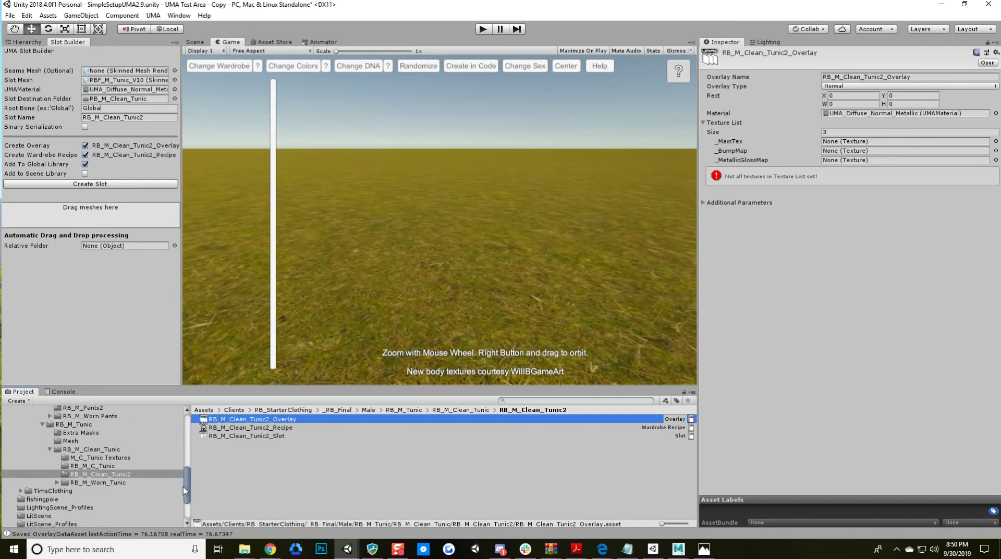
{"action": "left_click", "coordinate": [103, 450]}
{"action": "left_click", "coordinate": [104, 458]}
{"action": "left_click_drag", "start_coordinate": [293, 420], "coordinate": [829, 143]}
{"action": "left_click_drag", "start_coordinate": [275, 445], "coordinate": [860, 160]}
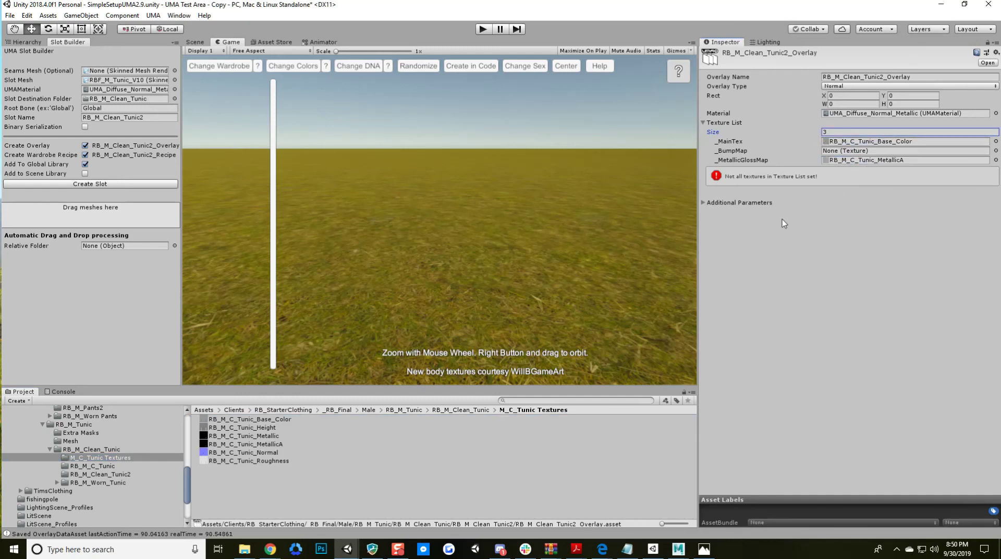
{"action": "left_click_drag", "start_coordinate": [269, 452], "coordinate": [842, 154]}
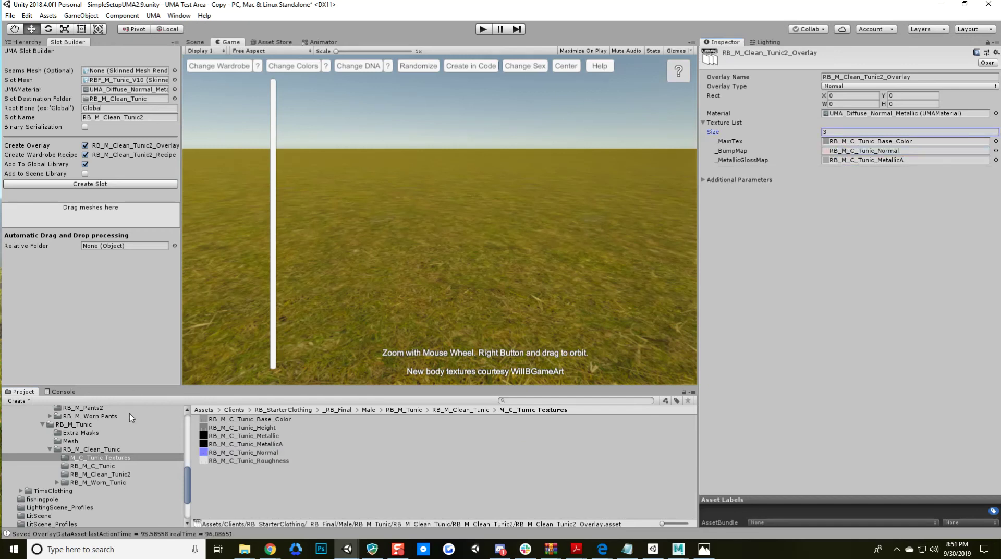
Open RB_M_Clean_Tunic2_Recipe for editing and locate the tunic's mesh hide asset in the RB_M_Tunic folder.
{"action": "left_click", "coordinate": [119, 474]}
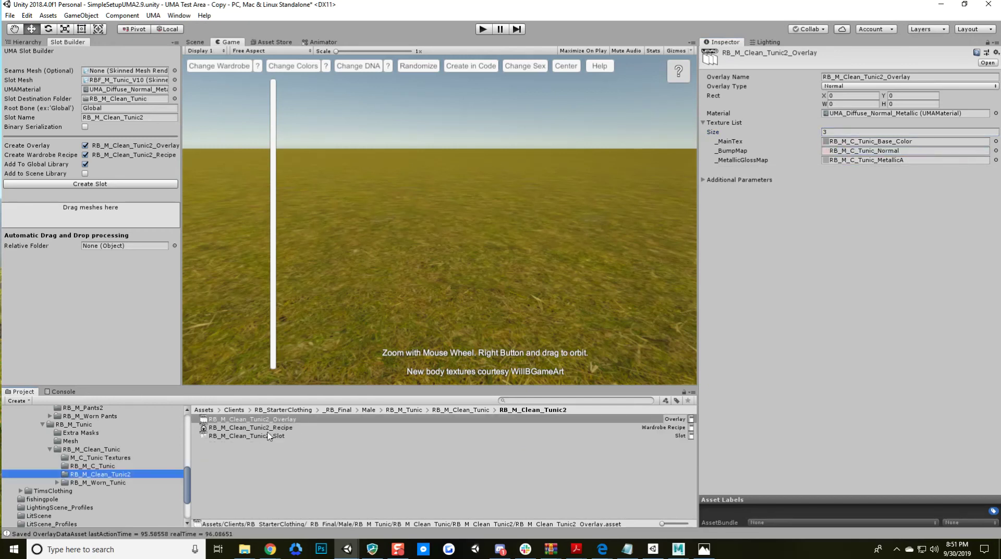
{"action": "left_click", "coordinate": [269, 428]}
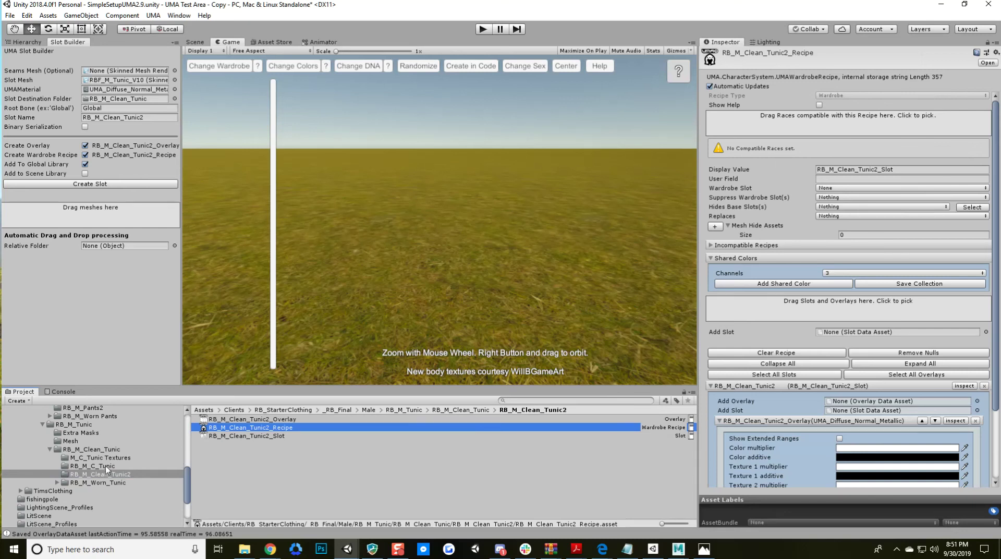
{"action": "left_click", "coordinate": [99, 466]}
{"action": "left_click", "coordinate": [108, 458]}
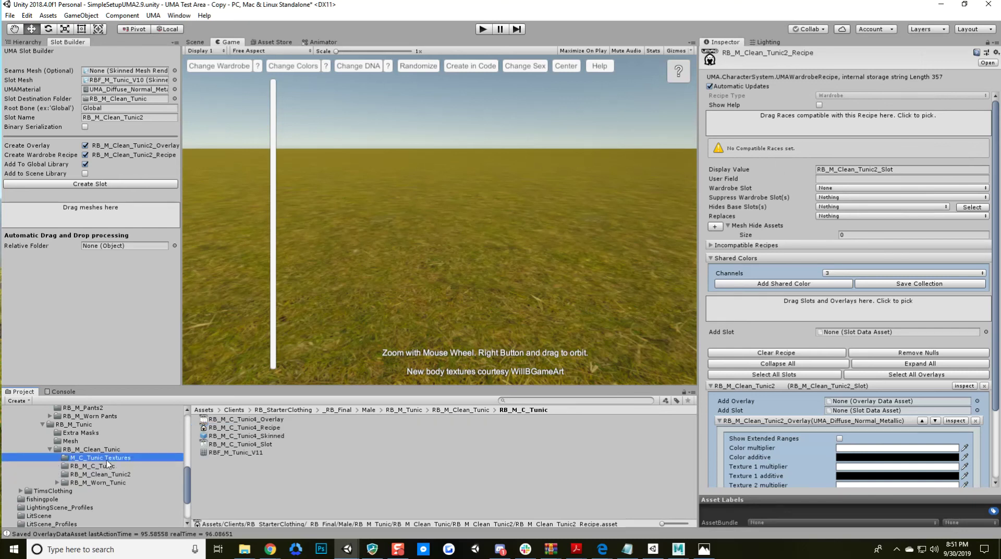
{"action": "key", "text": "Left"}
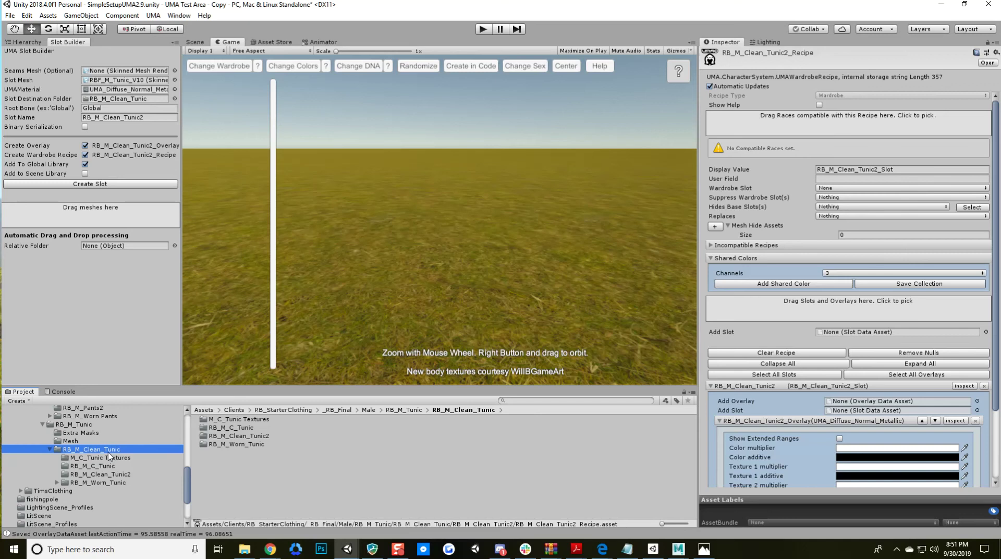
{"action": "left_click", "coordinate": [108, 458]}
{"action": "left_click", "coordinate": [105, 466]}
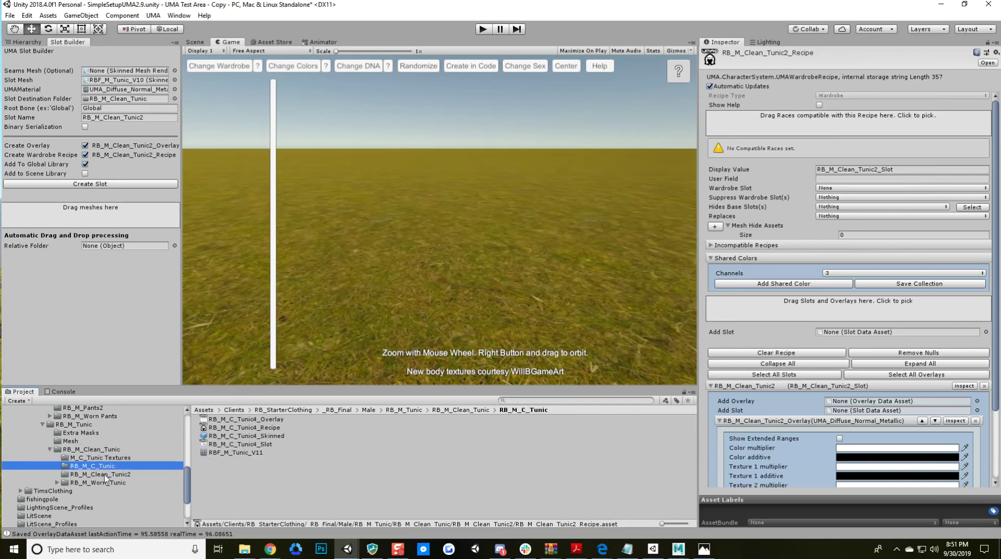
{"action": "left_click", "coordinate": [106, 475]}
{"action": "left_click", "coordinate": [103, 480]}
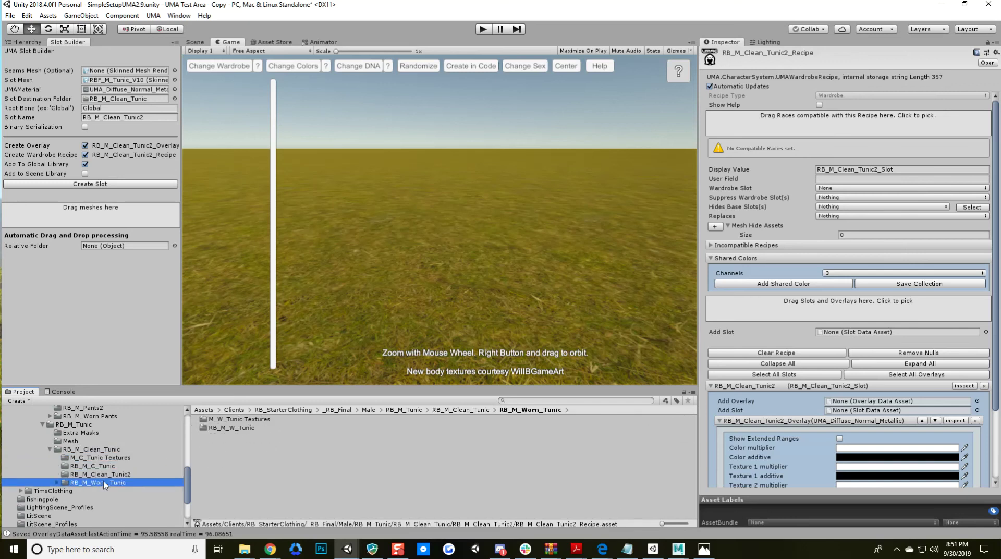
{"action": "left_click", "coordinate": [98, 450]}
{"action": "left_click", "coordinate": [86, 425]}
Set the recipe's Mesh Hide Assets size to 1 and assign M_TunicHideMesh as Element 0.
{"action": "left_click_drag", "start_coordinate": [244, 446], "coordinate": [848, 235]}
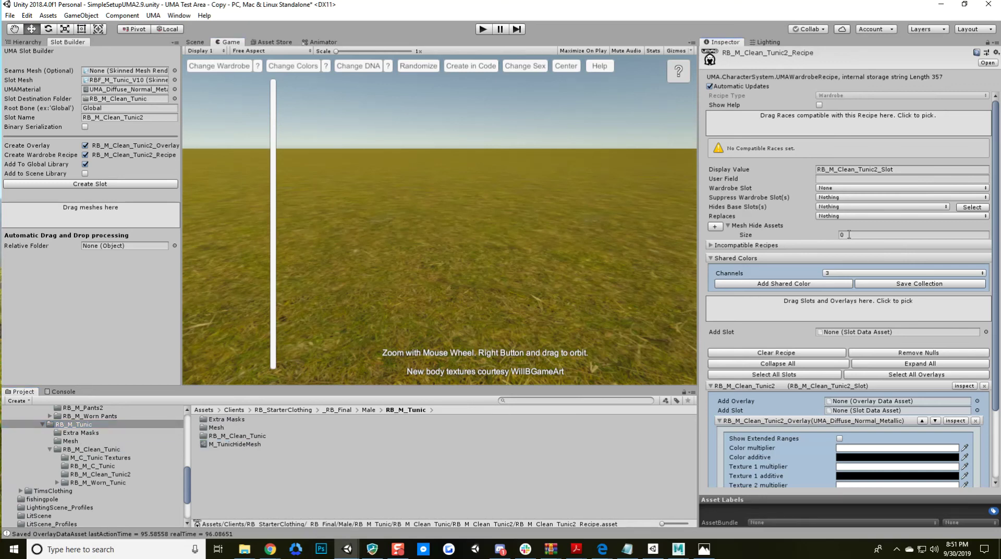
{"action": "left_click", "coordinate": [861, 237]}
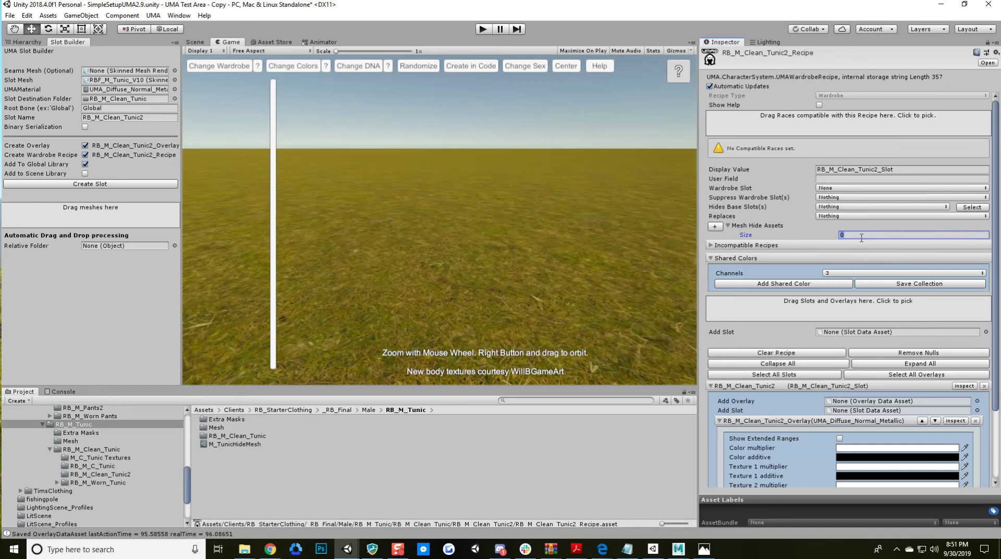
{"action": "type", "text": "1"}
{"action": "key", "text": "Return"}
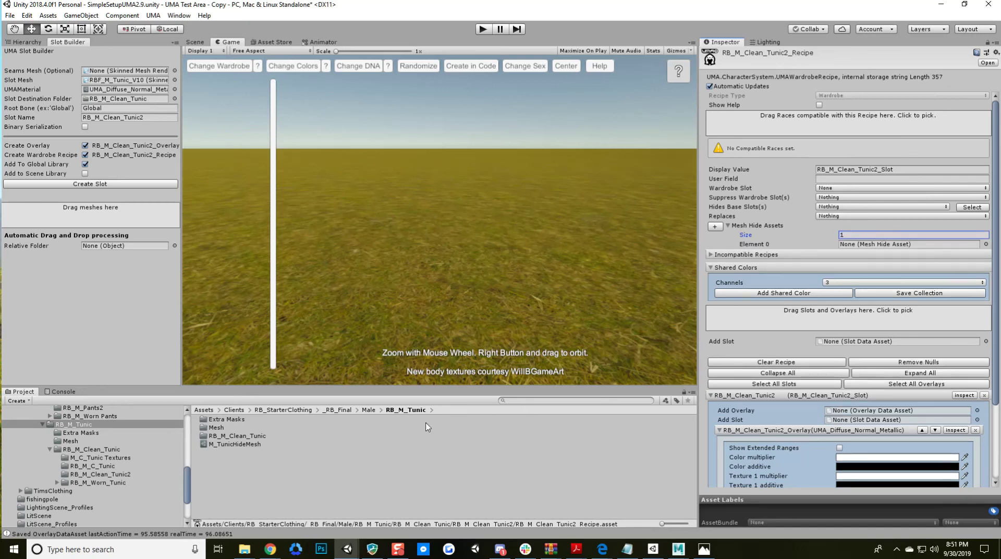
{"action": "left_click_drag", "start_coordinate": [255, 444], "coordinate": [876, 247]}
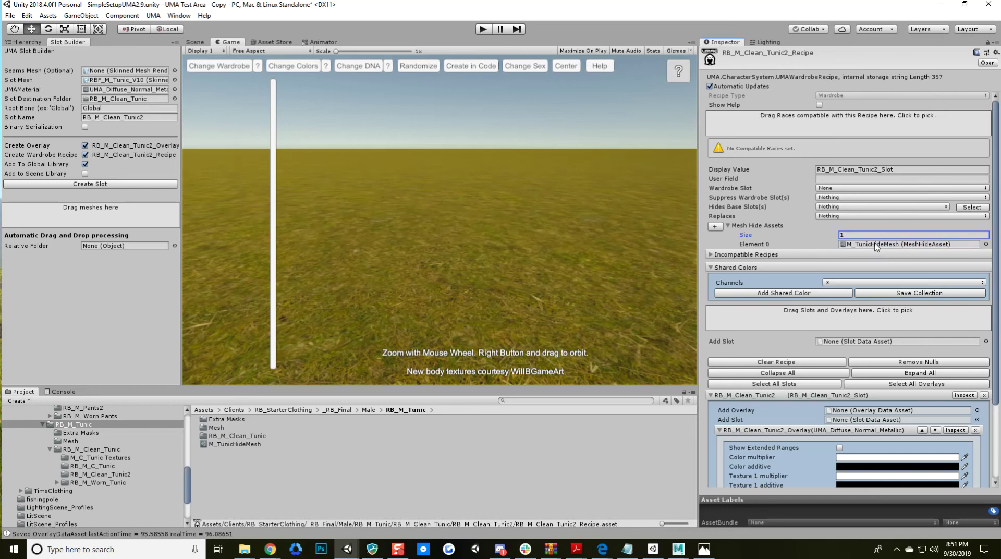
Add Human Male and Human Male DCS as the recipe's compatible races and set its wardrobe slot to Chest.
{"action": "left_click", "coordinate": [803, 124]}
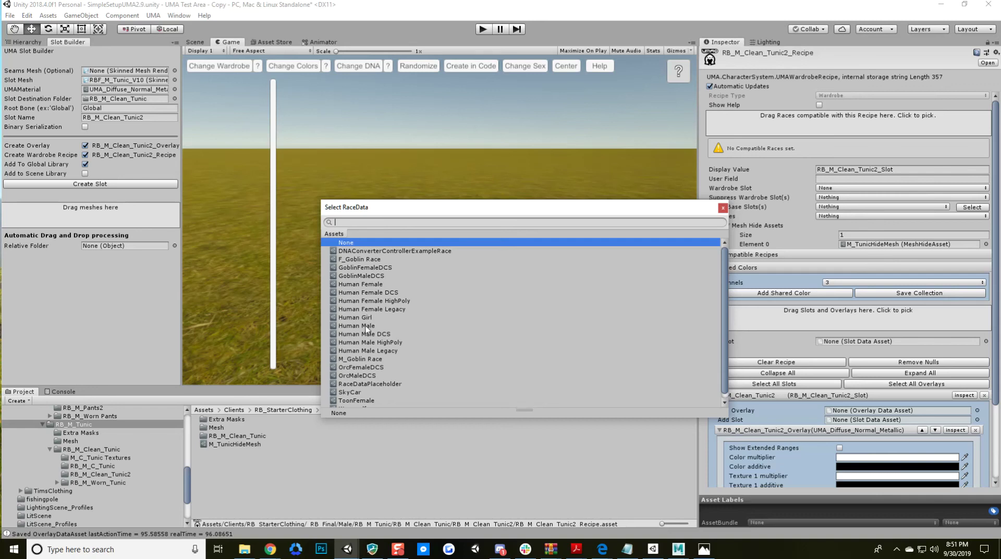
{"action": "left_click", "coordinate": [367, 326]}
{"action": "left_click", "coordinate": [366, 334]}
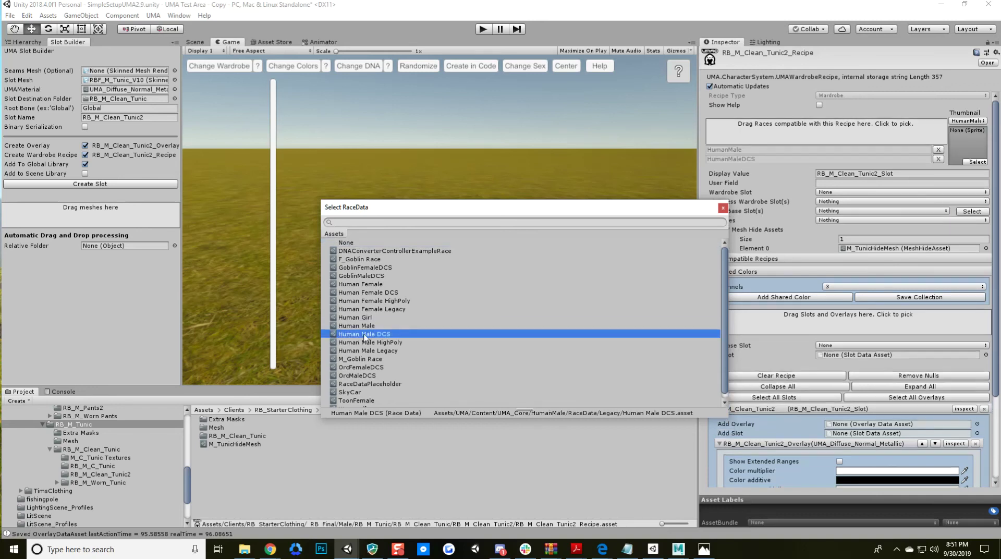
{"action": "left_click", "coordinate": [722, 209]}
{"action": "left_click", "coordinate": [855, 193]}
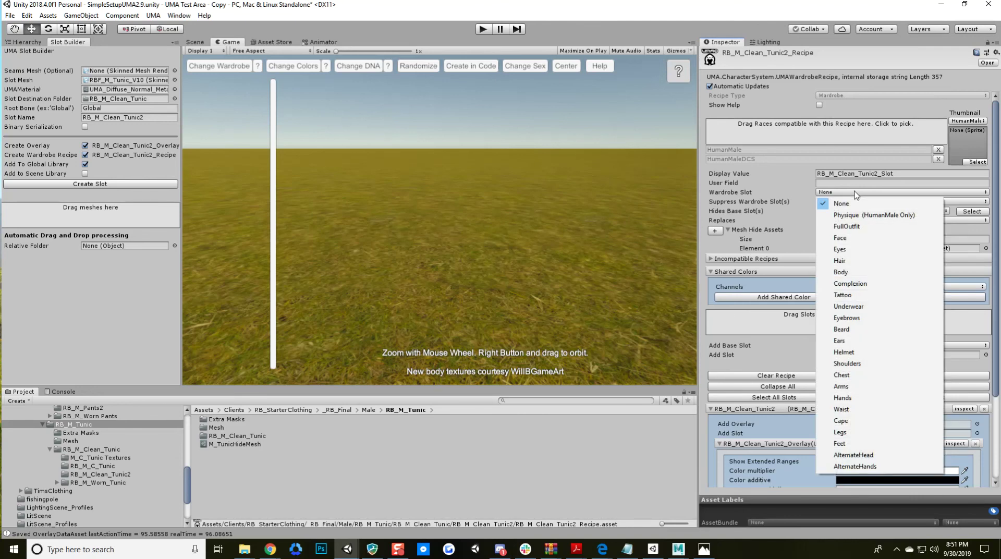
{"action": "left_click", "coordinate": [855, 375]}
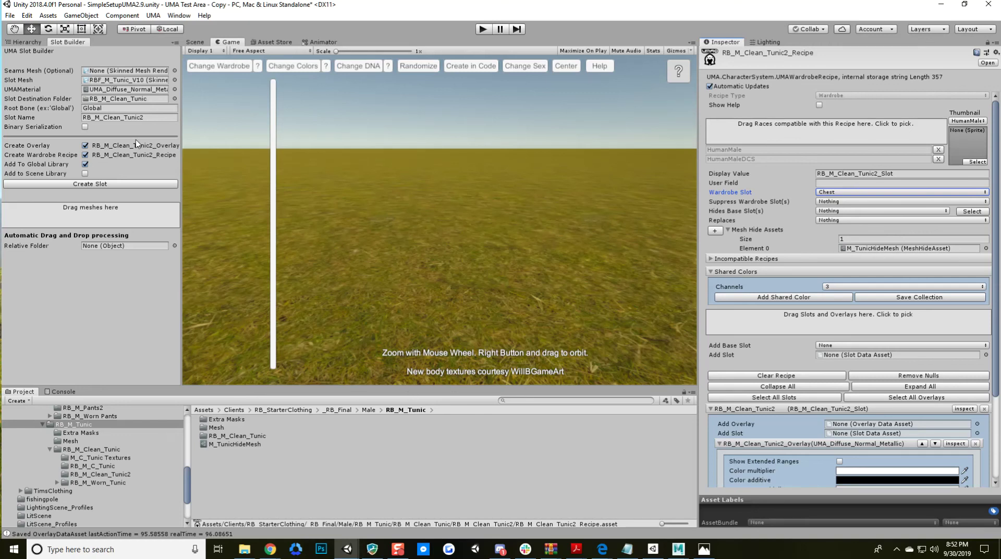
Add RB_M_Clean_Tunic2_Recipe to UMADynamicCharacterAvatar's default wardrobe recipes and run the scene to test the outfit.
{"action": "left_click", "coordinate": [29, 44]}
{"action": "left_click", "coordinate": [101, 94]}
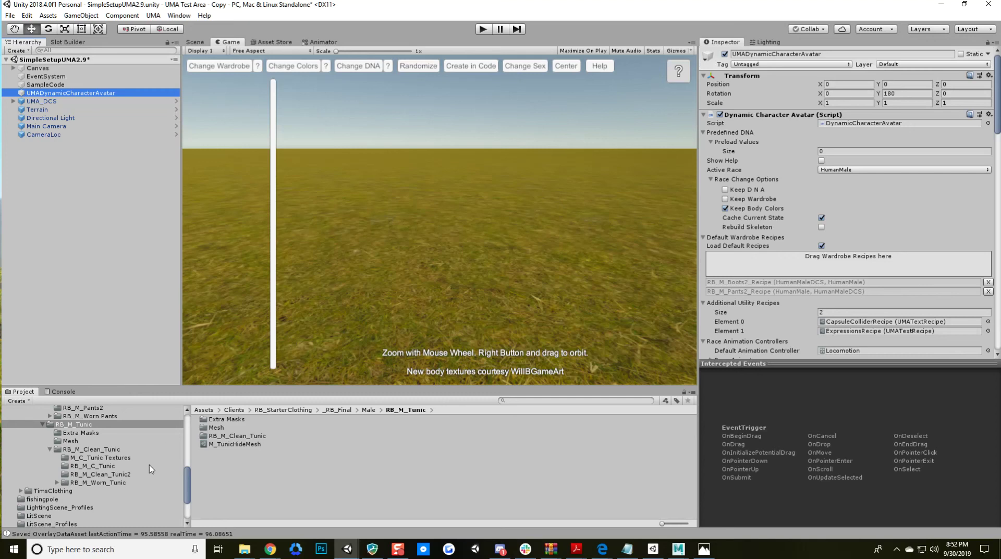
{"action": "left_click", "coordinate": [126, 474]}
{"action": "left_click_drag", "start_coordinate": [284, 428], "coordinate": [737, 267]}
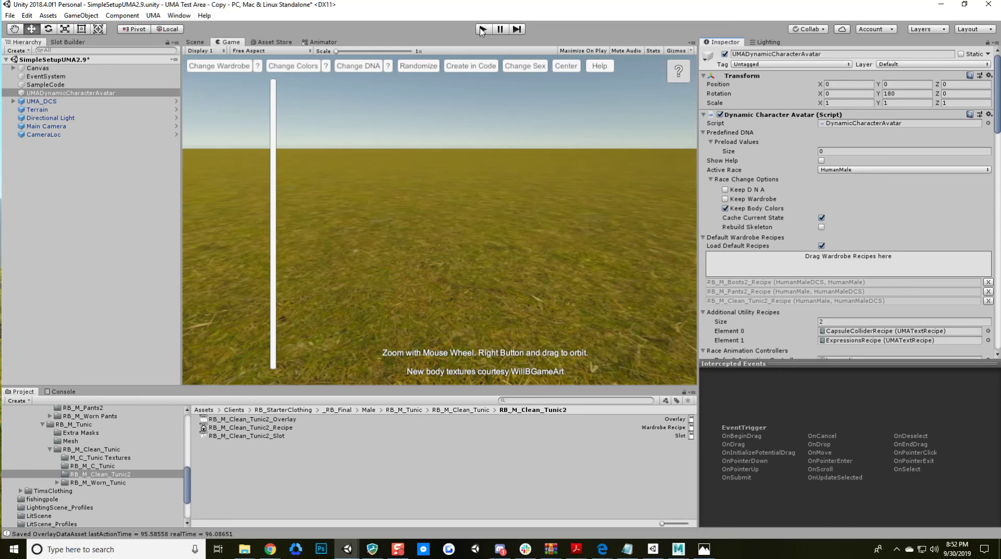
{"action": "left_click", "coordinate": [481, 30]}
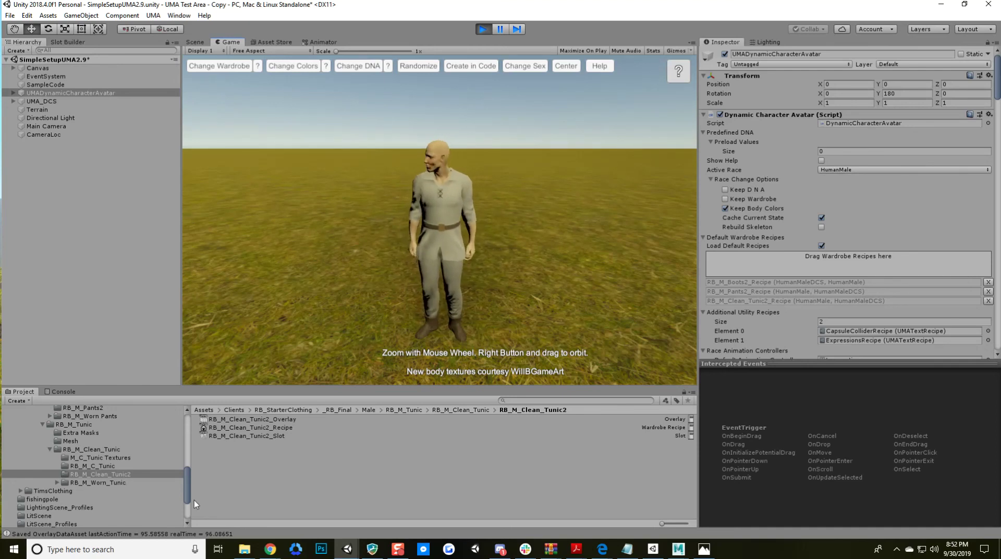
Collapse the RB_StarterClothing and Clients folders in the project's folder tree.
{"action": "left_click_drag", "start_coordinate": [187, 480], "coordinate": [187, 446]}
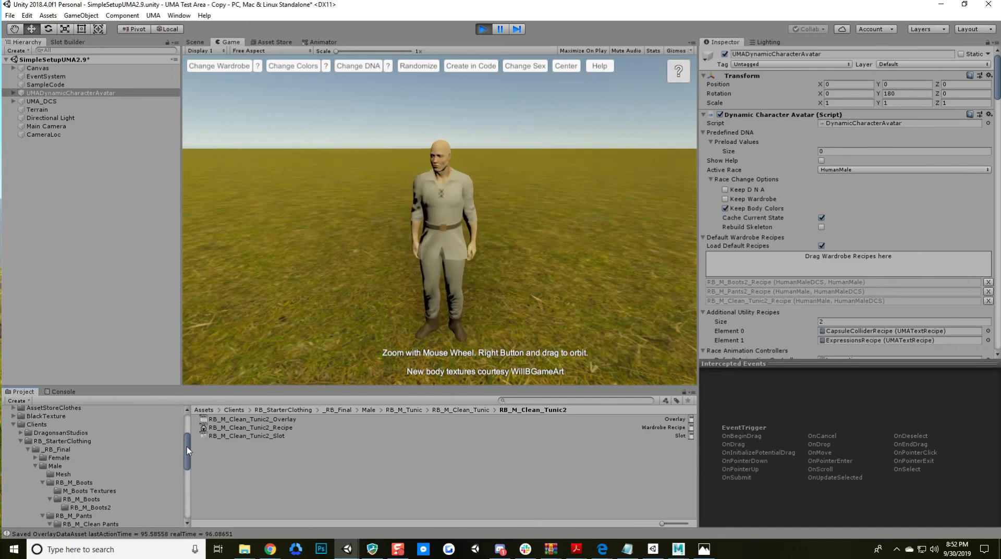
{"action": "left_click", "coordinate": [22, 441]}
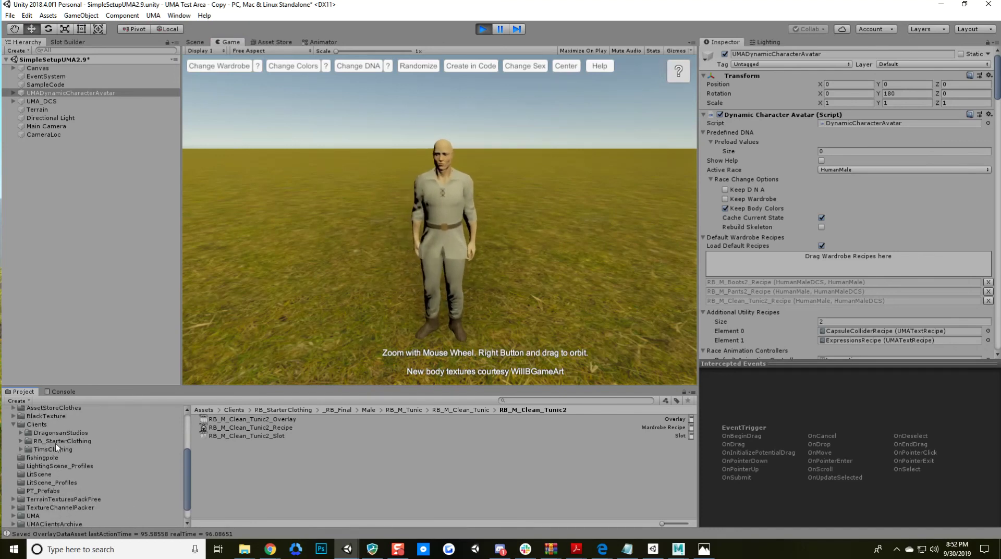
{"action": "mouse_move", "coordinate": [185, 461]}
{"action": "left_mouse_down"}
{"action": "mouse_move", "coordinate": [185, 429]}
{"action": "mouse_move", "coordinate": [189, 468]}
{"action": "mouse_move", "coordinate": [187, 443]}
{"action": "left_mouse_up"}
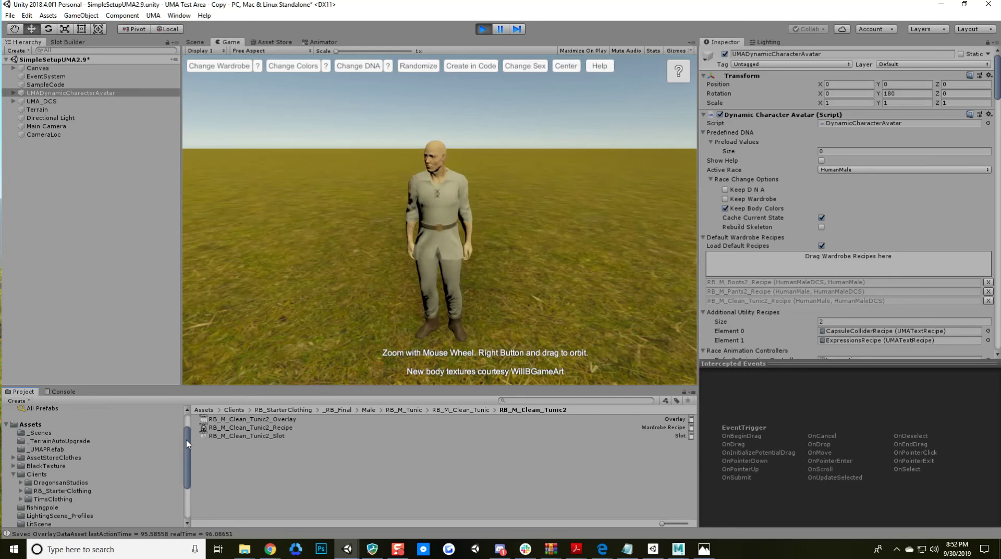
{"action": "left_click_drag", "start_coordinate": [188, 443], "coordinate": [188, 447]}
{"action": "left_click", "coordinate": [13, 462]}
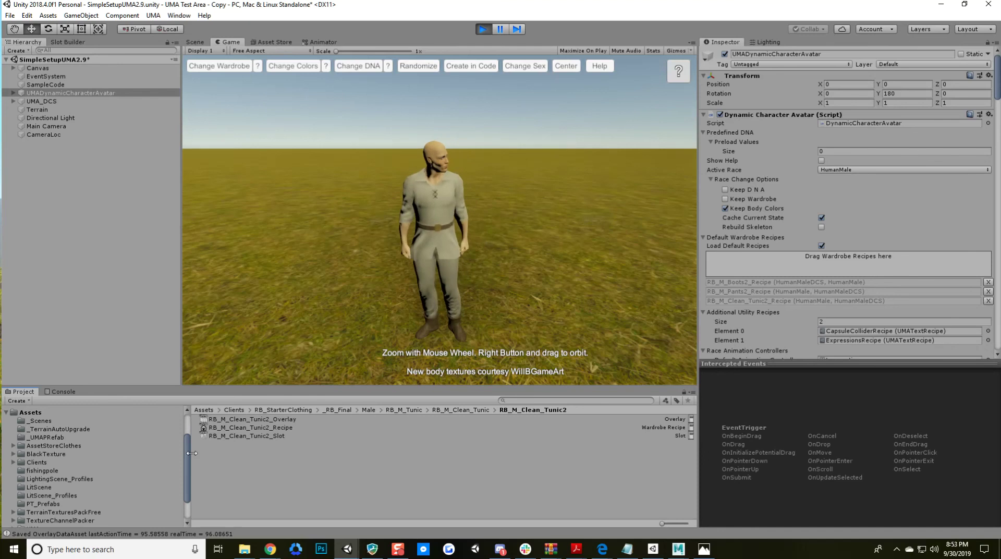
{"action": "left_click_drag", "start_coordinate": [189, 459], "coordinate": [184, 451]}
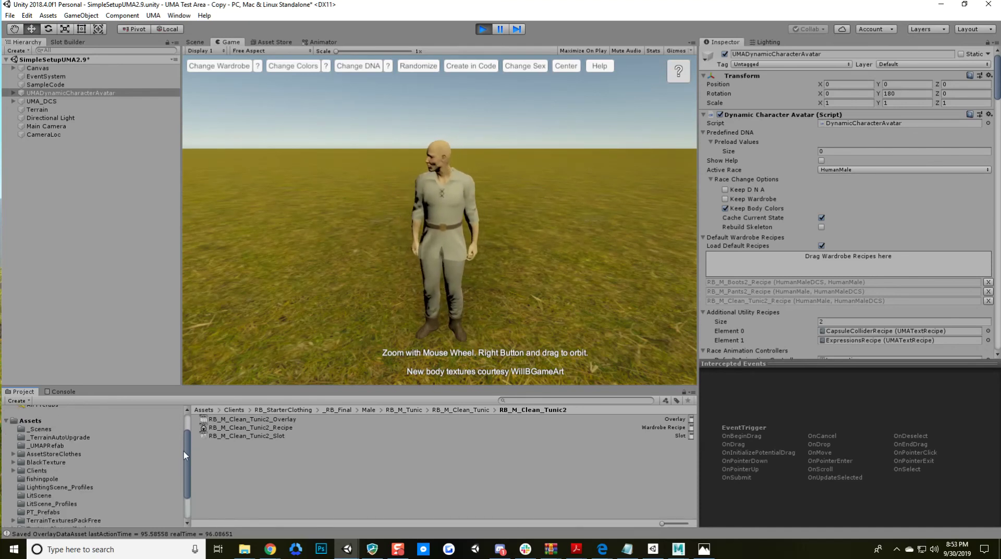